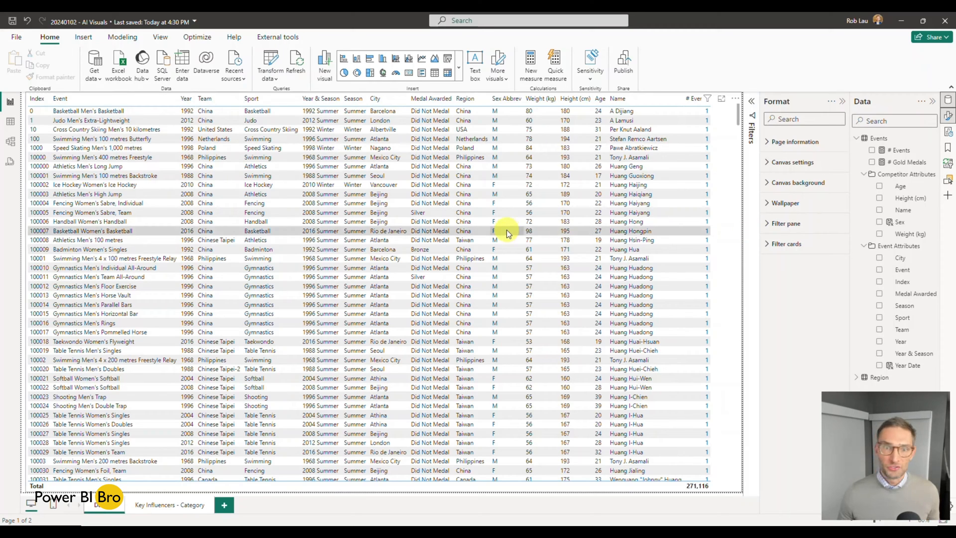
# Step: Duplicate the Key Influencers - Category page and delete the key influencers visual from the duplicate
pyautogui.click(149, 506)
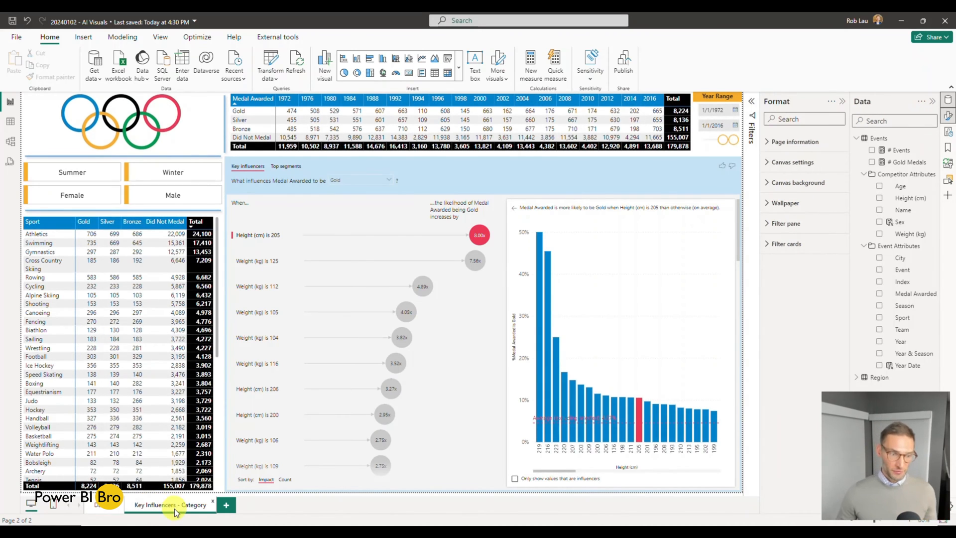
pyautogui.rightClick(175, 509)
pyautogui.click(224, 465)
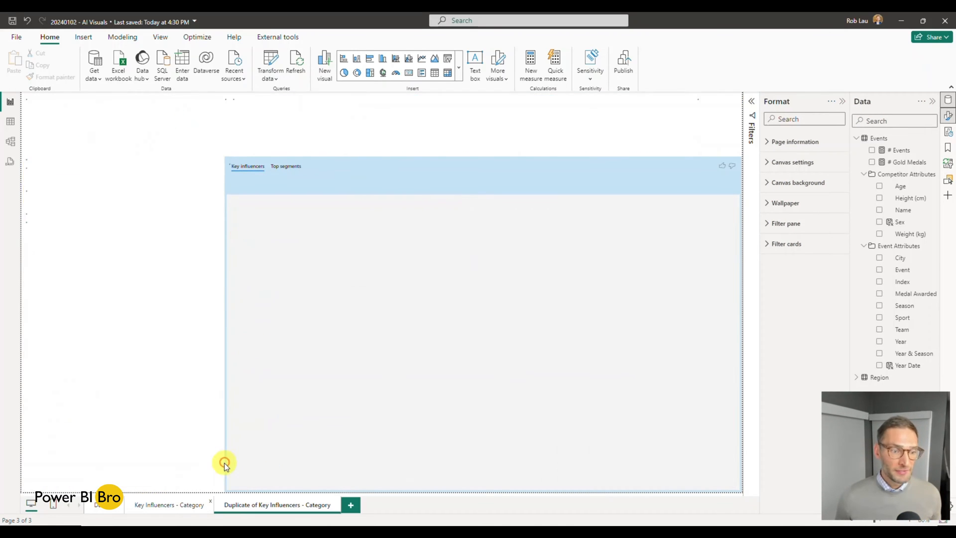
pyautogui.click(405, 166)
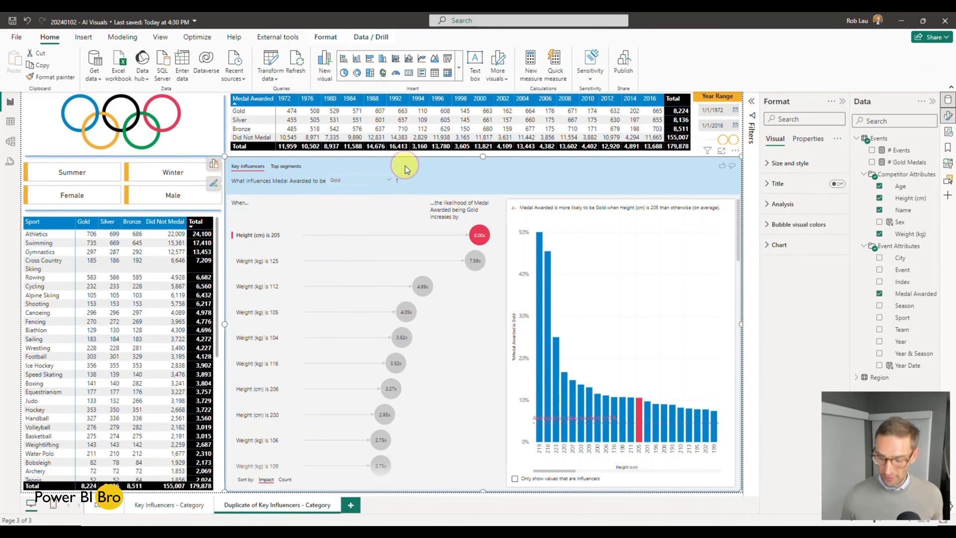
pyautogui.press('Delete')
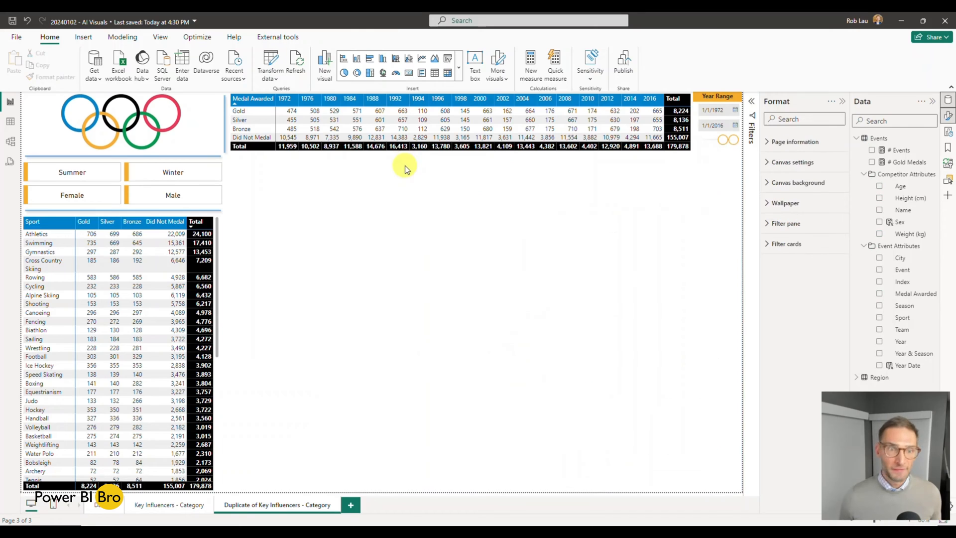
# Step: Return to the Key Influencers - Category page, filter it by Winter, add Summer, and clear the season selections
pyautogui.click(150, 501)
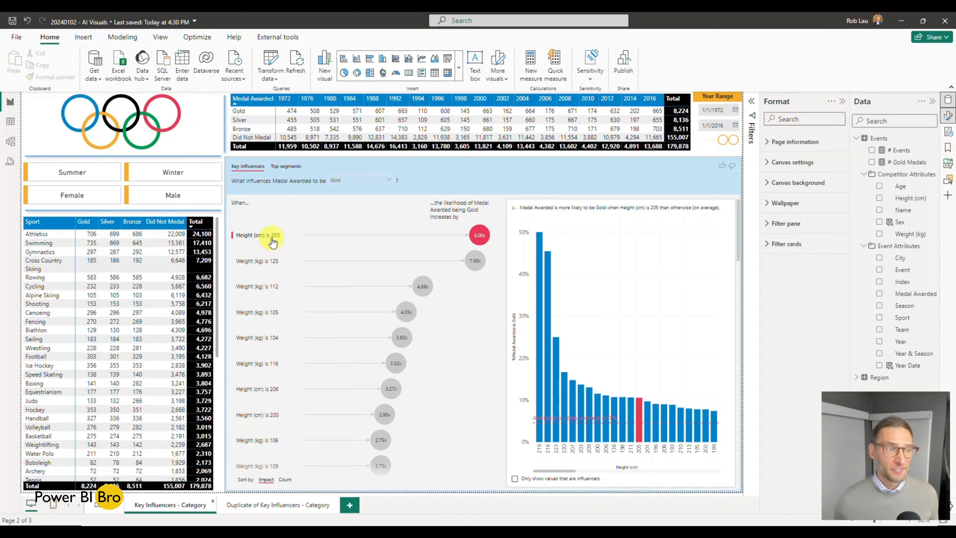
pyautogui.click(75, 175)
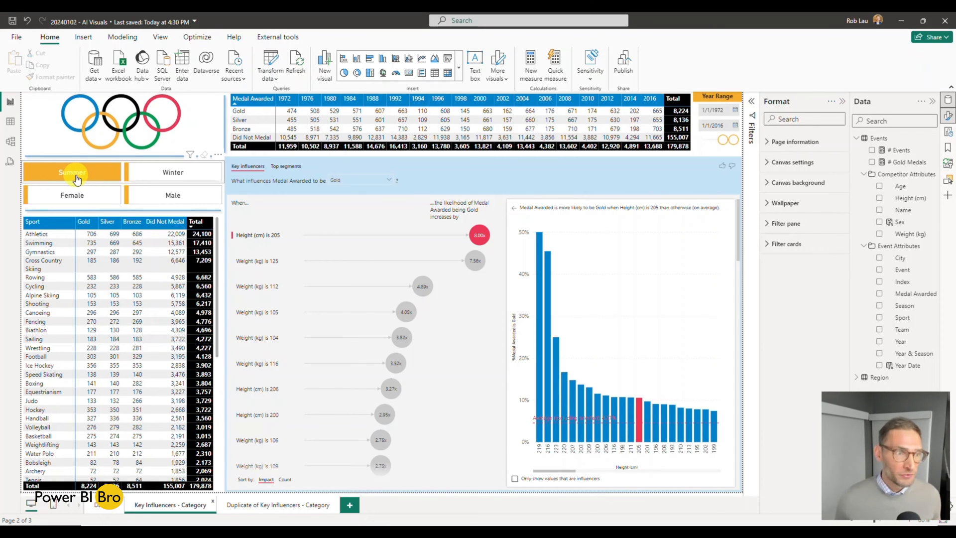
pyautogui.click(169, 172)
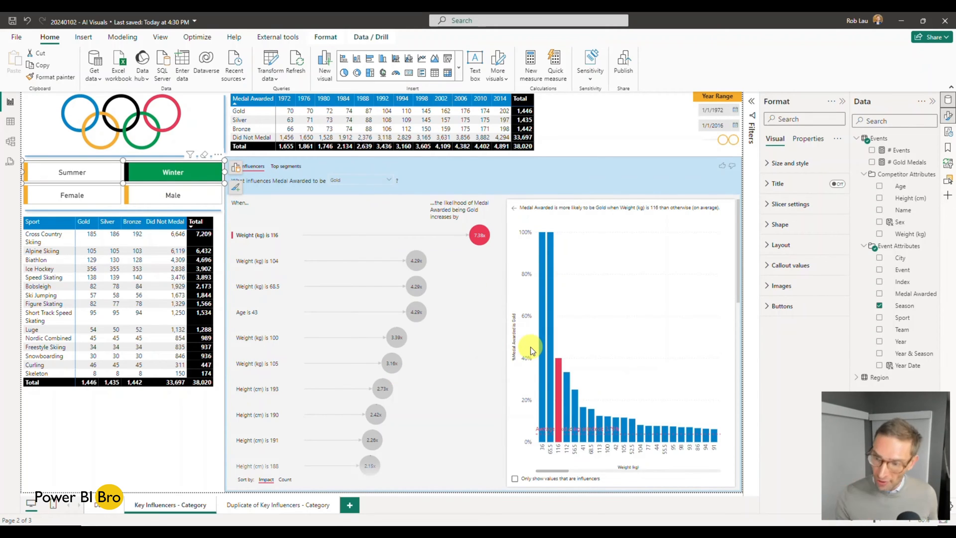
pyautogui.click(219, 202)
pyautogui.click(217, 193)
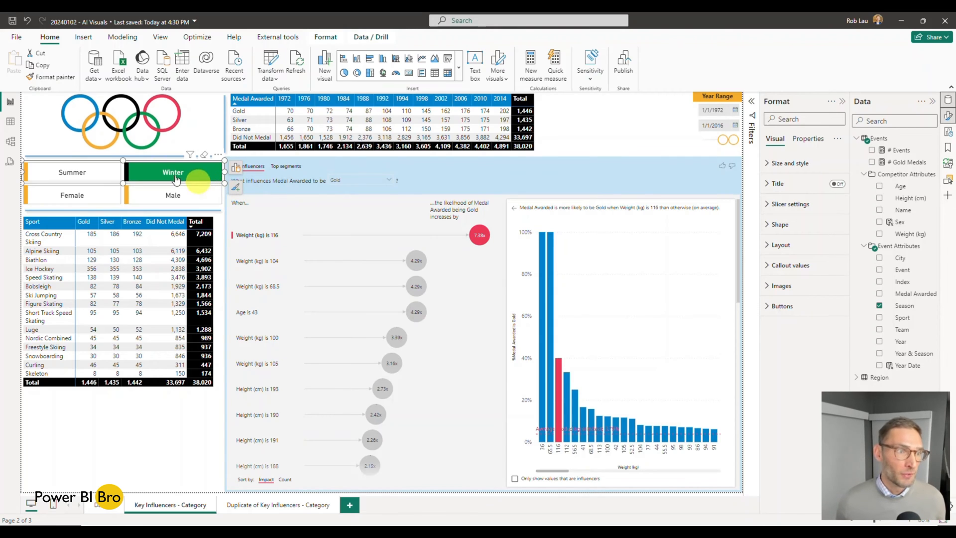
pyautogui.click(80, 174)
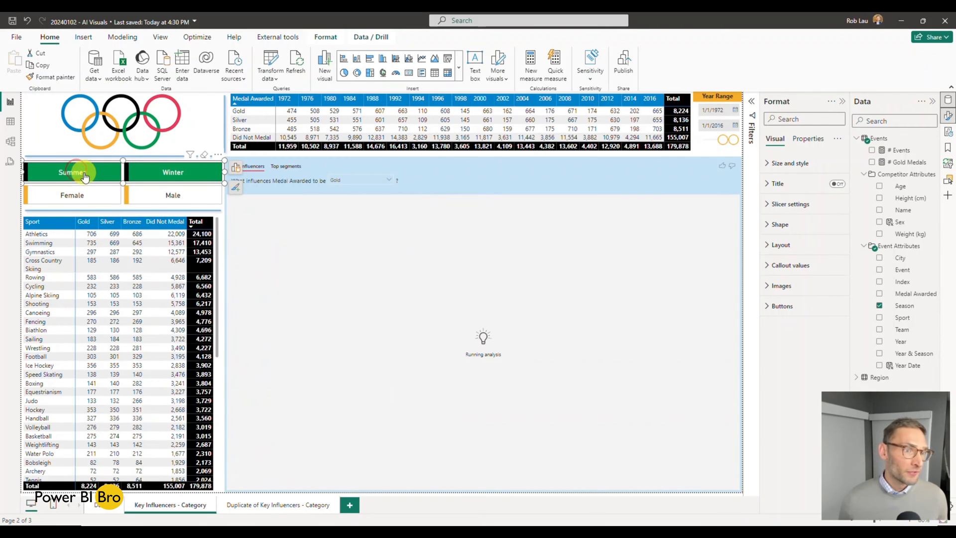
pyautogui.click(186, 174)
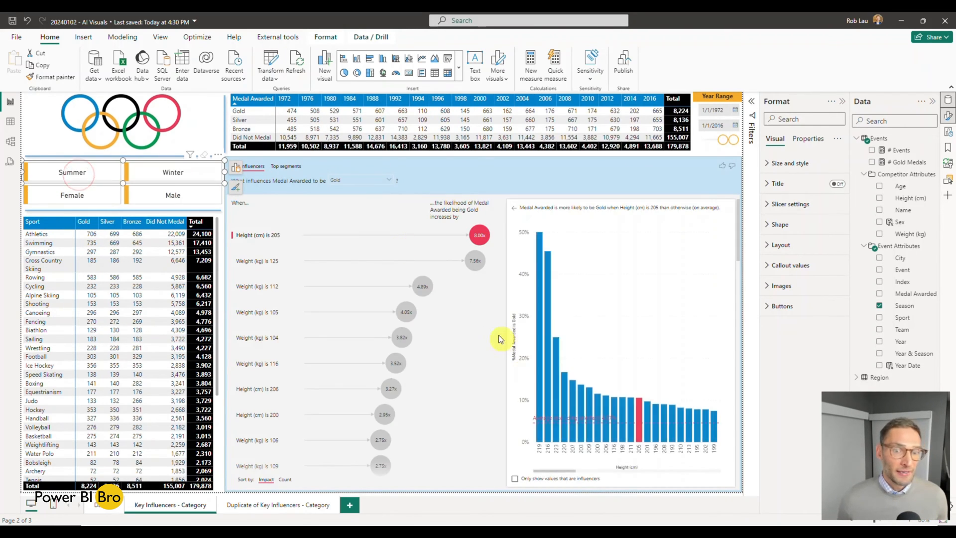
# Step: Filter the key influencers analysis by Female, add Male, and clear both sex selections
pyautogui.click(139, 199)
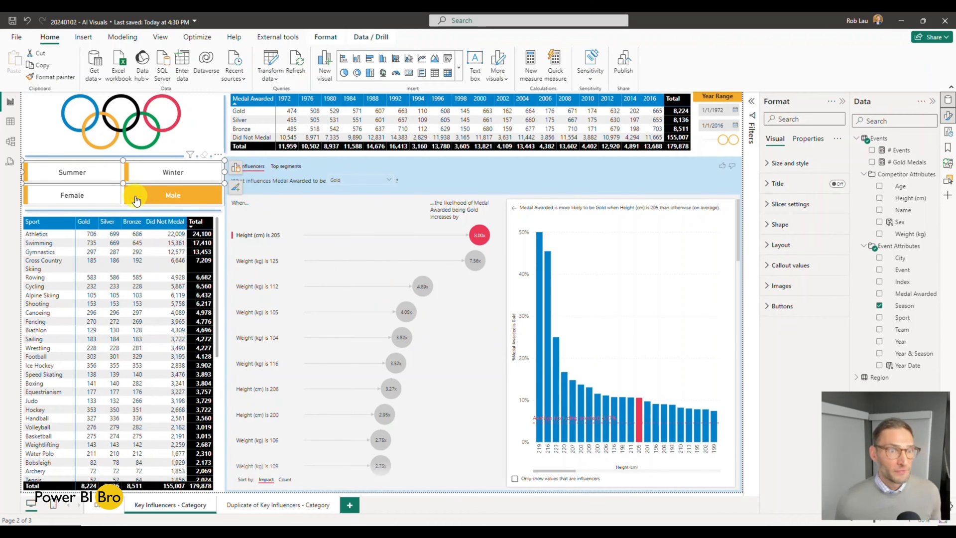
pyautogui.click(80, 197)
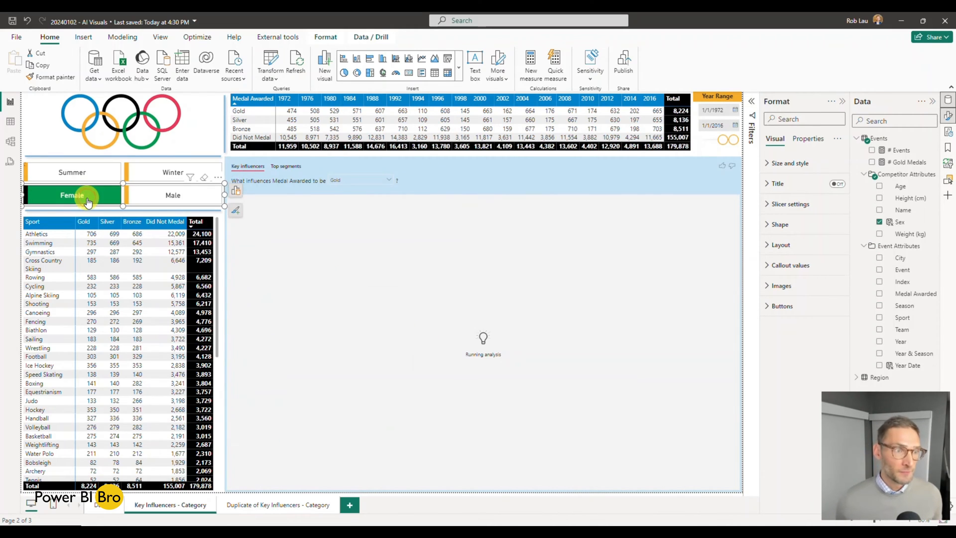
pyautogui.keyDown('ctrl'); pyautogui.click(159, 199); pyautogui.keyUp('ctrl')
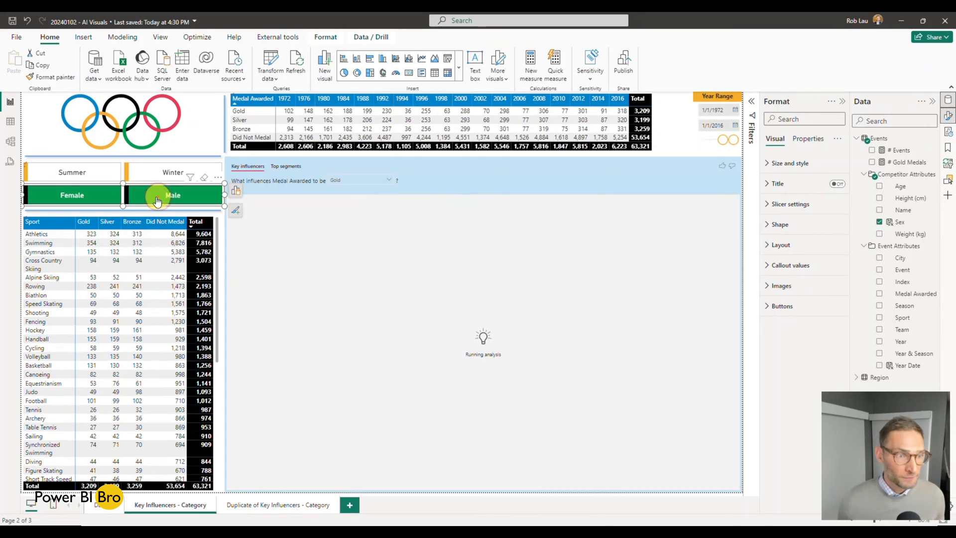
pyautogui.keyDown('ctrl'); pyautogui.click(158, 197); pyautogui.keyUp('ctrl')
pyautogui.keyDown('ctrl'); pyautogui.click(91, 197); pyautogui.keyUp('ctrl')
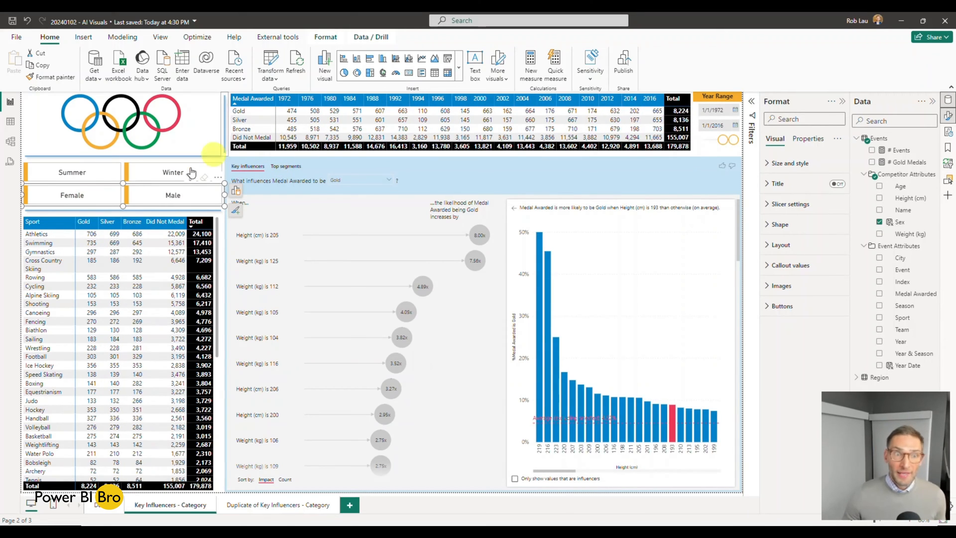
# Step: Filter the page to Summer and extend the start of the year range back to 12/10/1936
pyautogui.click(75, 174)
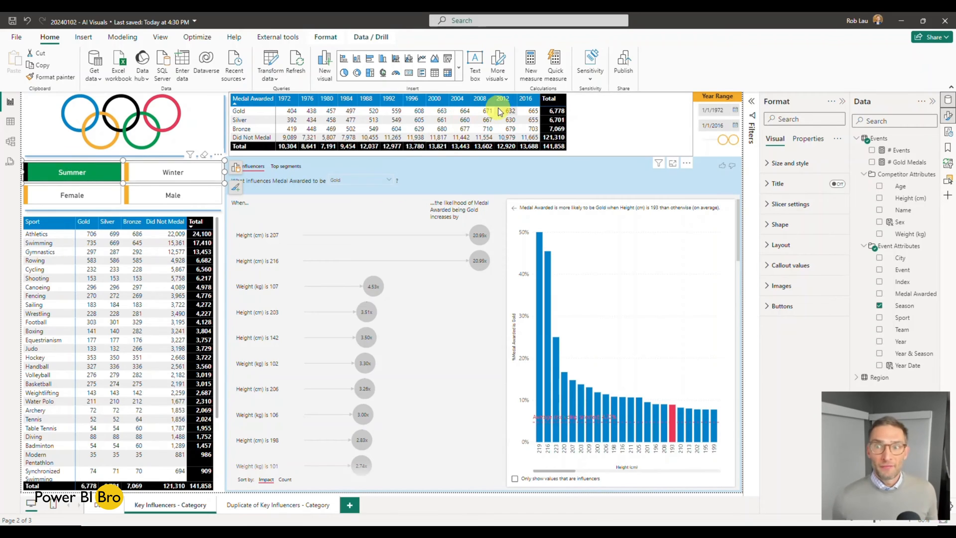
pyautogui.moveTo(723, 140); pyautogui.dragTo(715, 142)
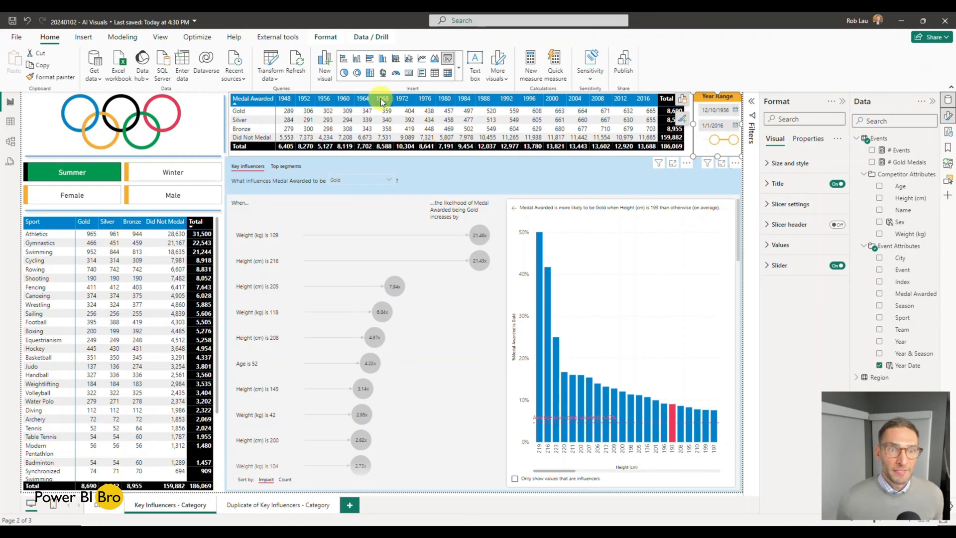
# Step: Cross-filter the page by 1964 in the medal matrix and Wrestling in the sport matrix, and clear both highlights
pyautogui.click(360, 99)
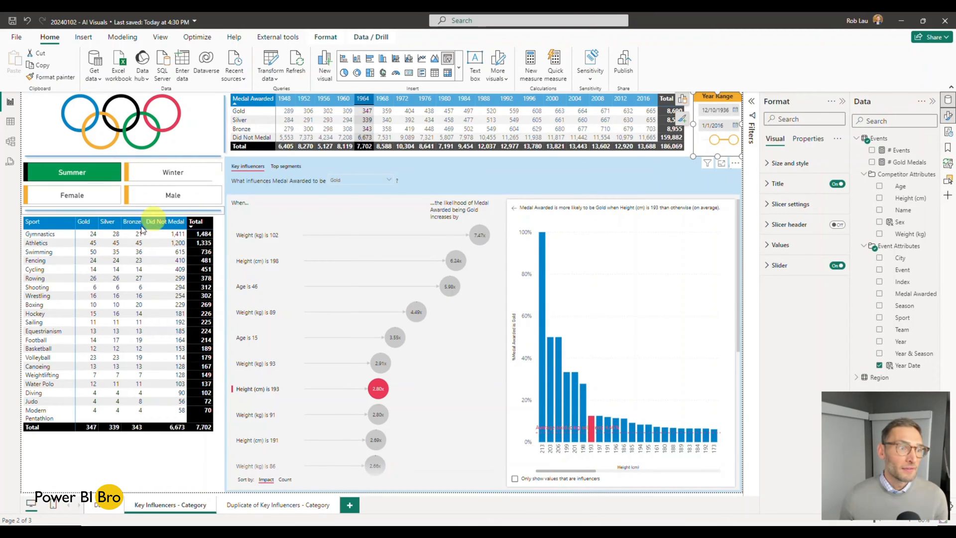
pyautogui.click(37, 297)
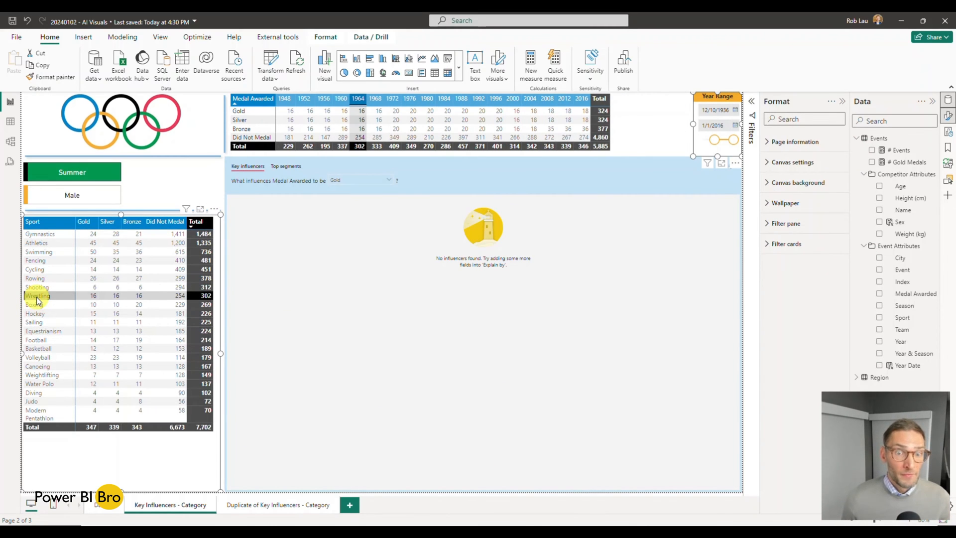
pyautogui.click(37, 298)
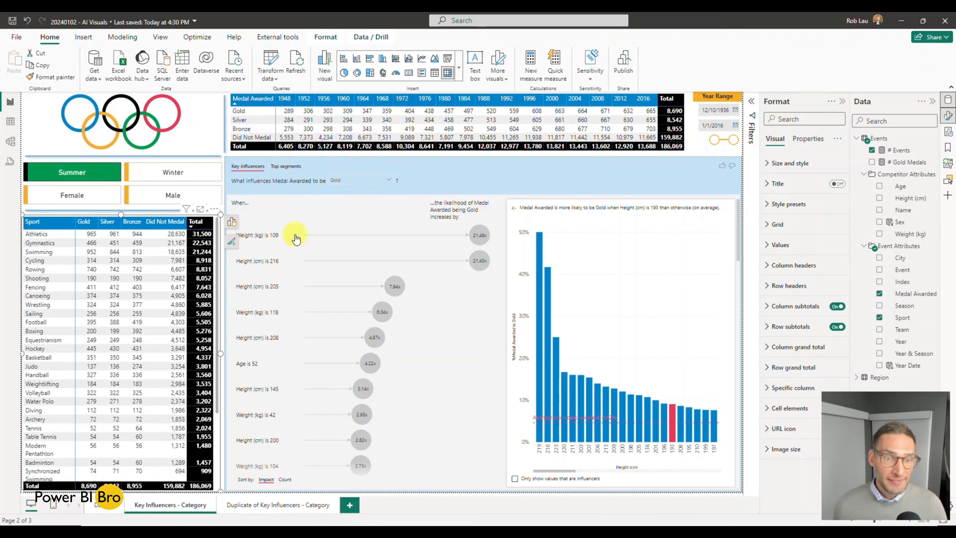
# Step: Filter the Summer results by Female and add Male to the sex selection
pyautogui.click(88, 197)
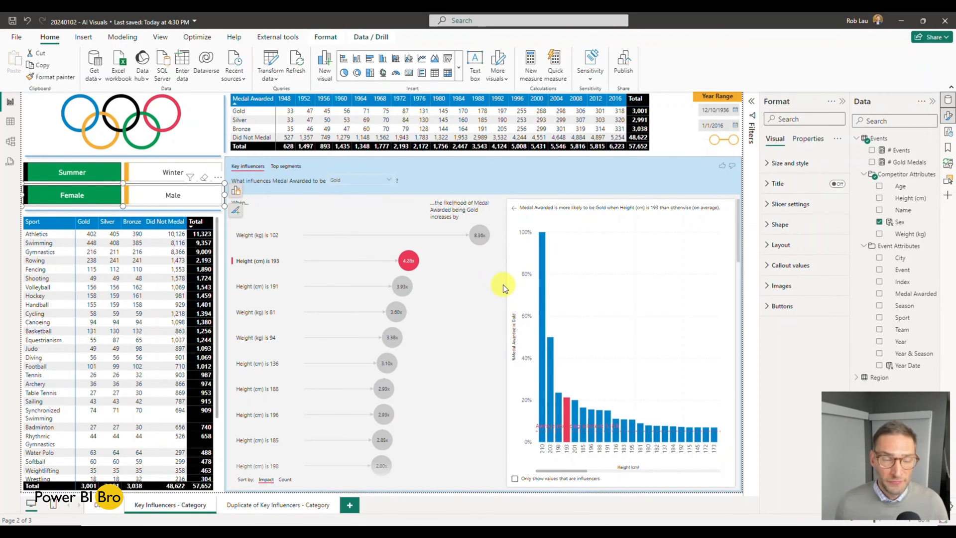
pyautogui.click(171, 196)
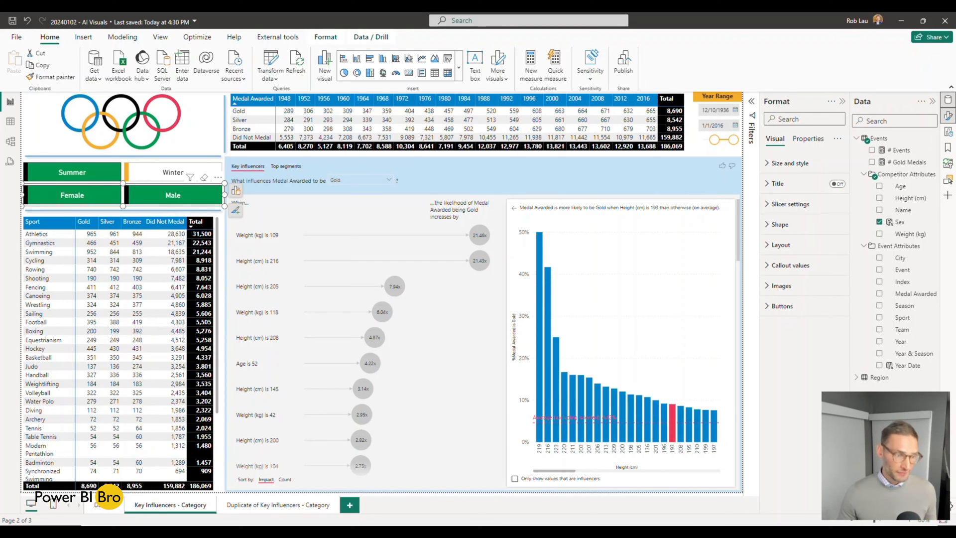
# Step: Review the raw events table on the first page and return to the Key Influencers - Category page
pyautogui.click(106, 508)
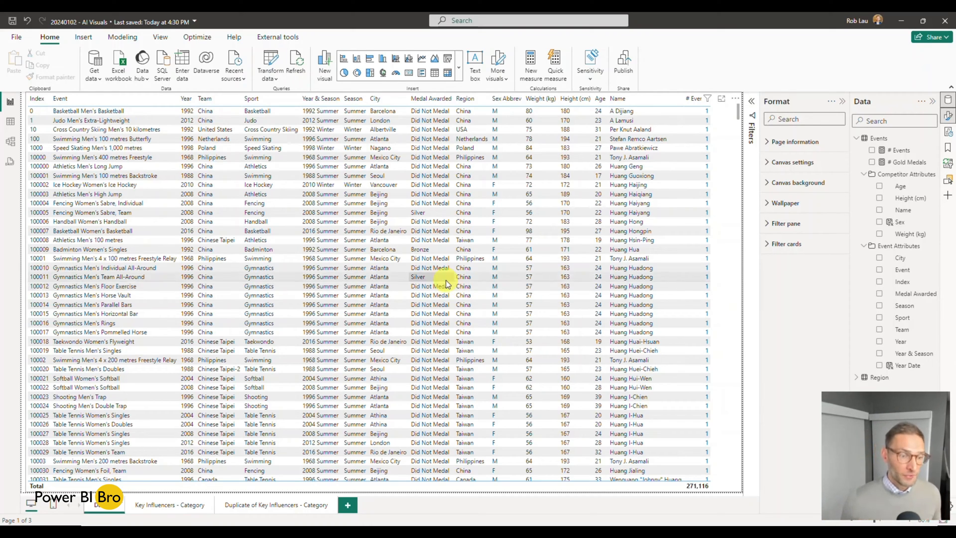
pyautogui.click(161, 505)
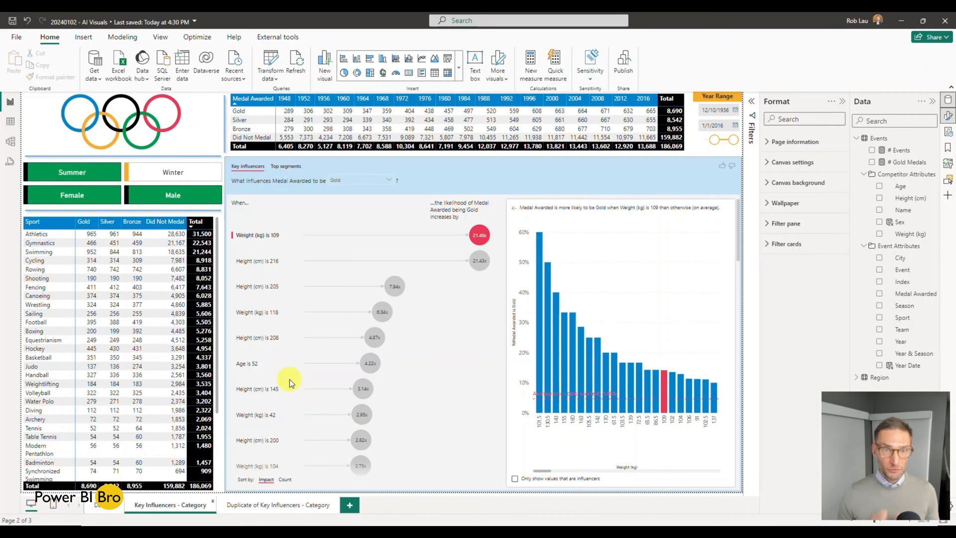
# Step: View the available AI visuals and the outcome options for Medal Awarded in the key influencers visual
pyautogui.click(458, 72)
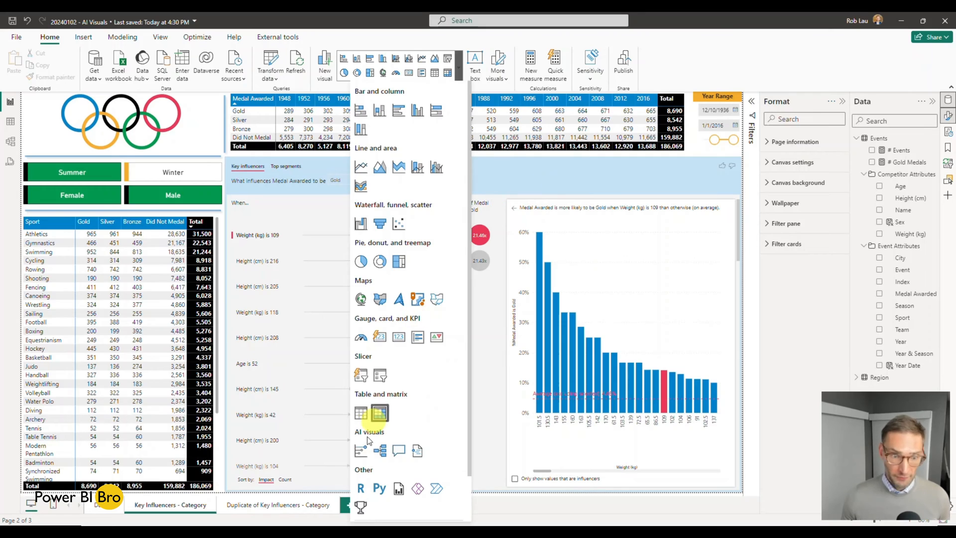
pyautogui.click(531, 165)
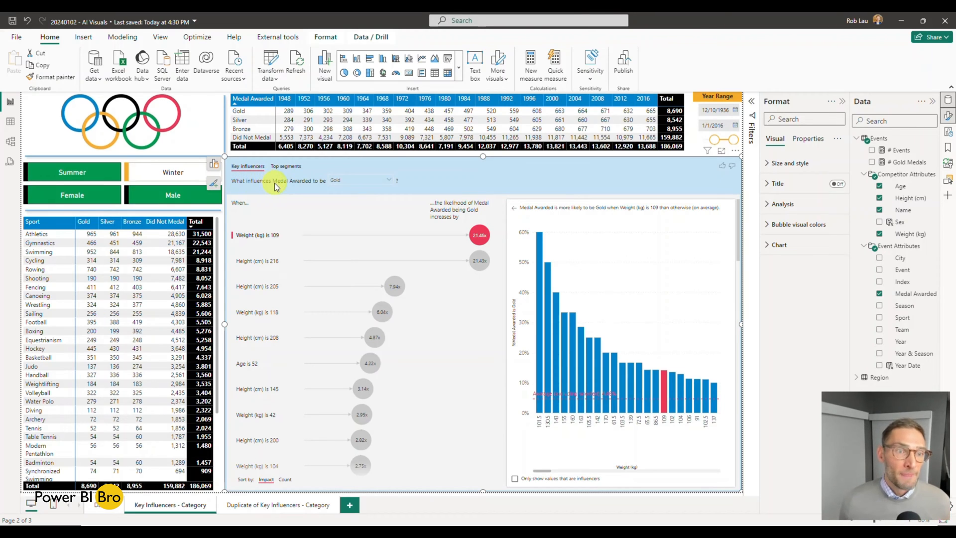
pyautogui.click(387, 181)
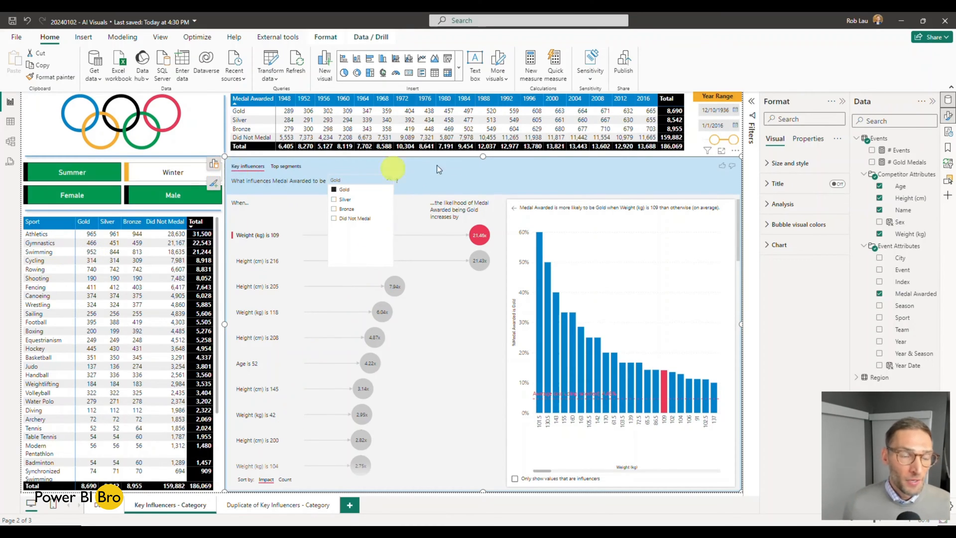
# Step: Cross-filter the page to Swimming, clear the Summer selection, and restrict the sex slicer to Female
pyautogui.click(38, 255)
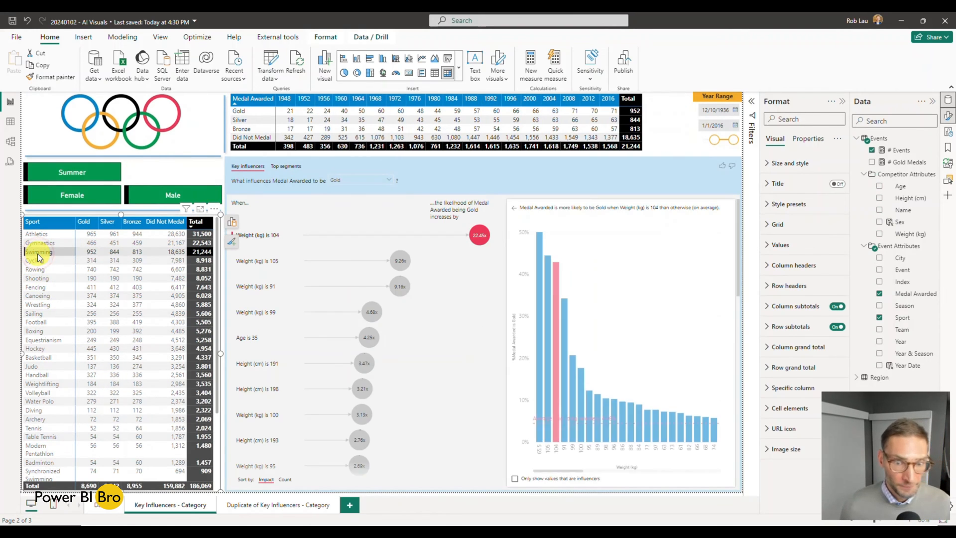
pyautogui.click(90, 204)
pyautogui.click(80, 181)
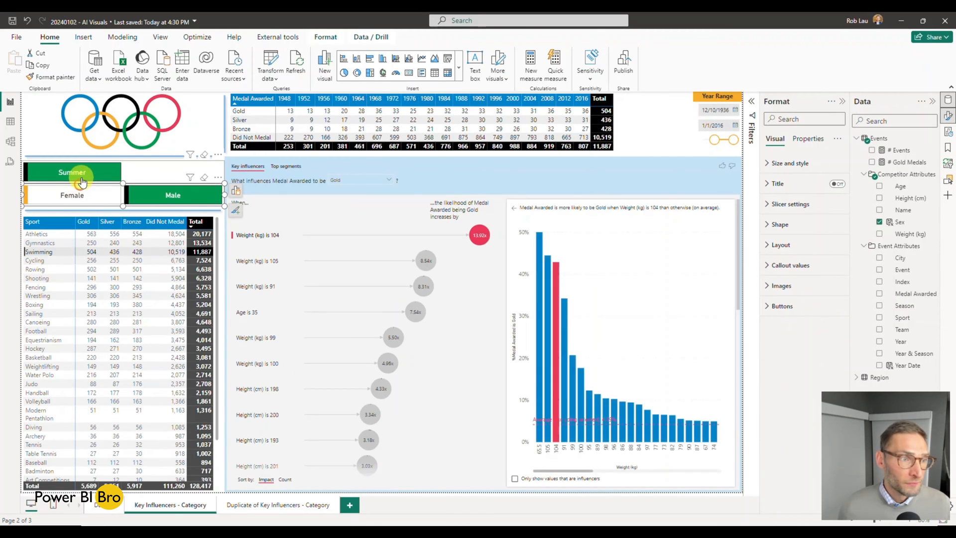
pyautogui.click(92, 201)
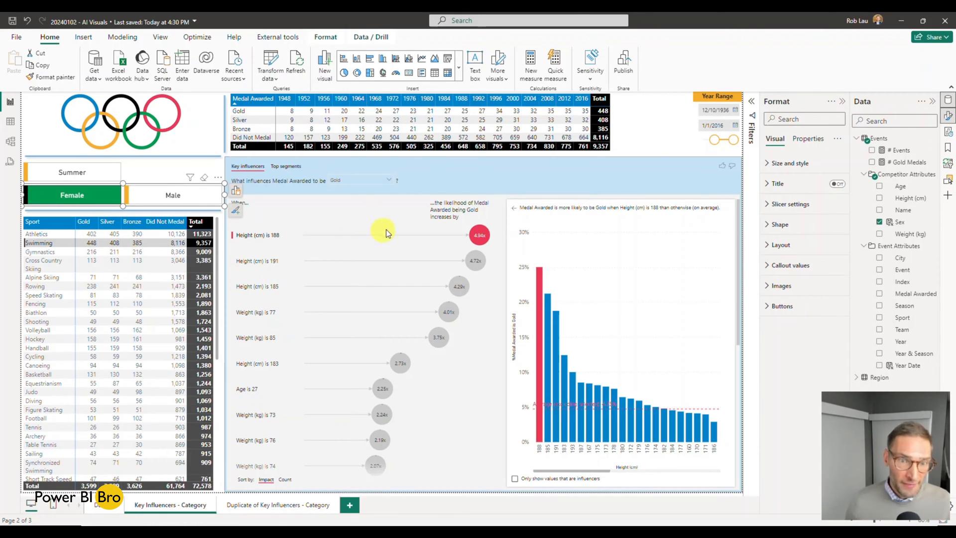
# Step: Inspect the likelihood explanation for the Height (cm) is 188 influencer in the key influencers visual
pyautogui.click(474, 175)
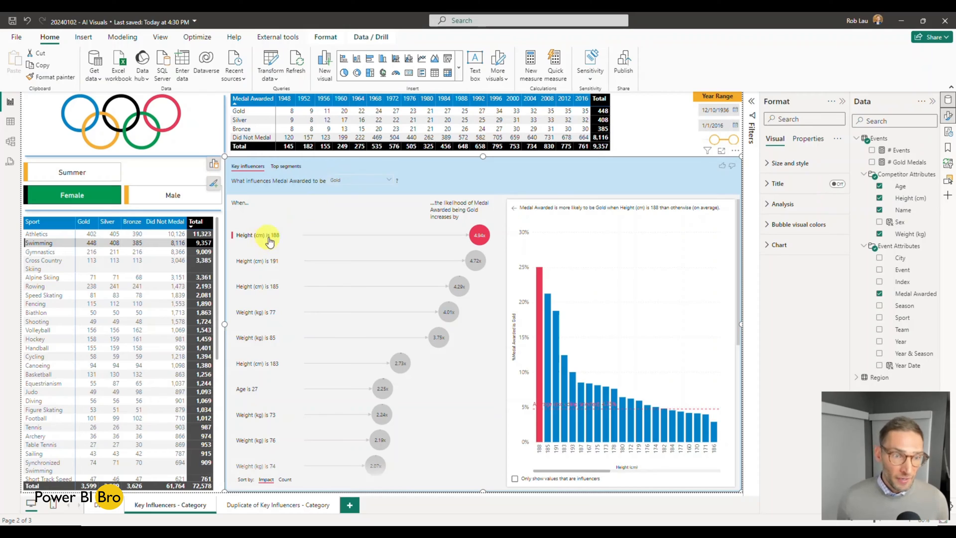
pyautogui.click(481, 242)
pyautogui.click(483, 240)
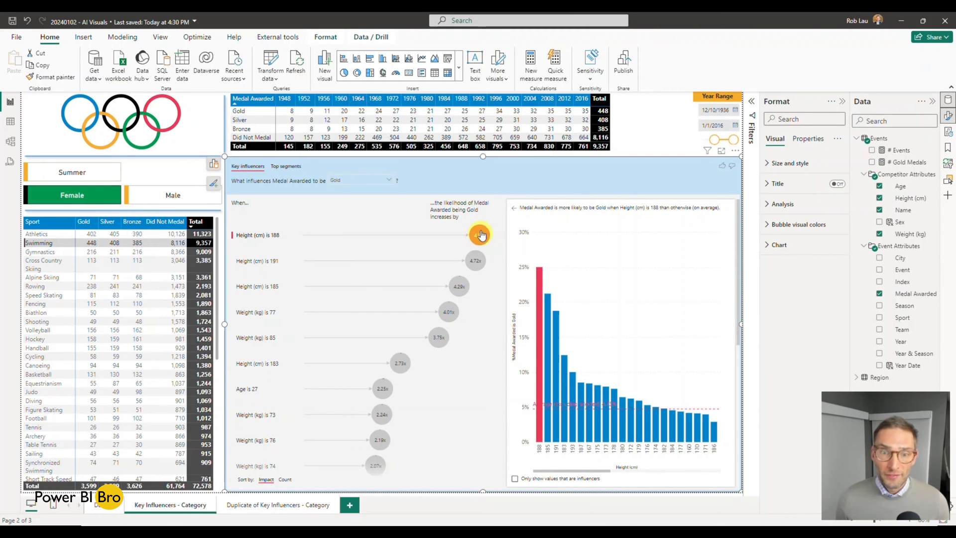
pyautogui.moveTo(485, 241)
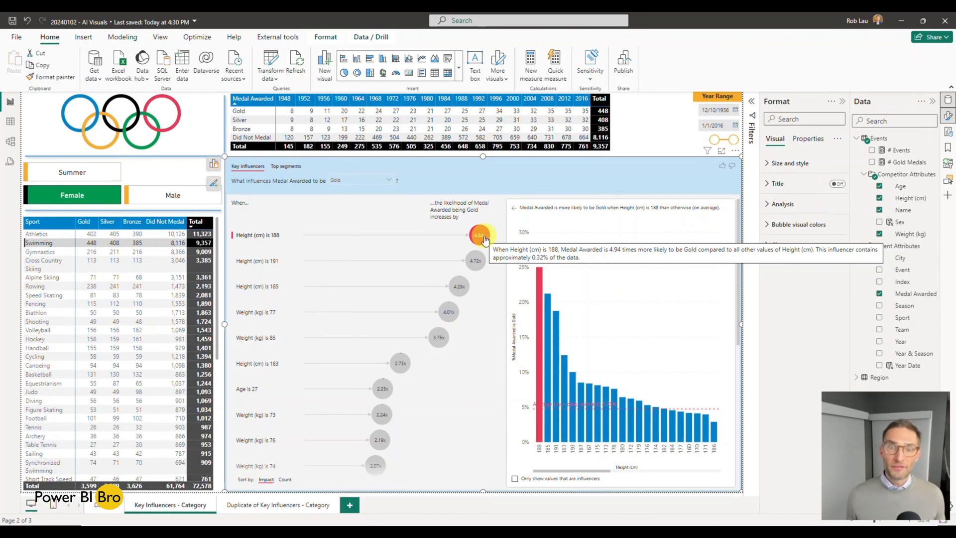
# Step: Examine the weight and height columns throughout the raw events table on the first page
pyautogui.click(101, 506)
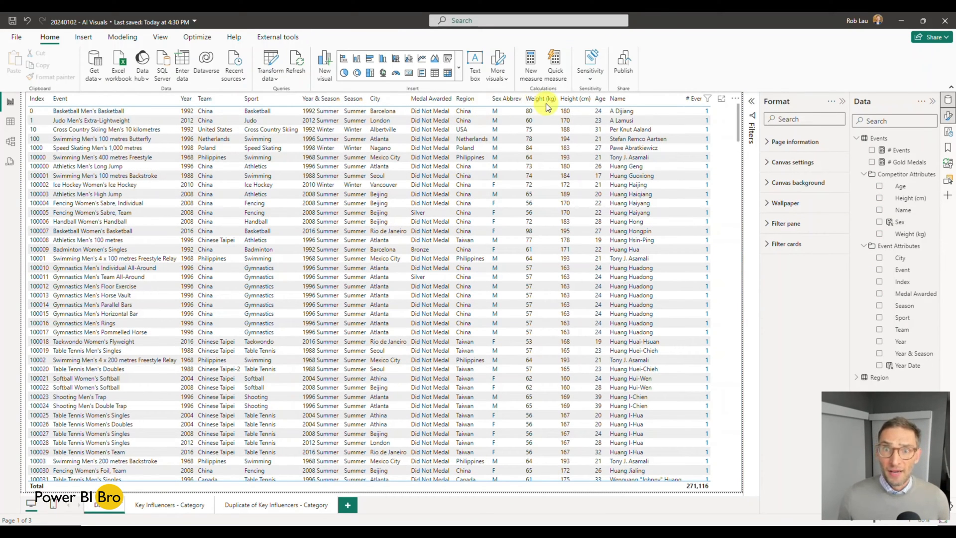
pyautogui.scroll(-20, 568, 179)
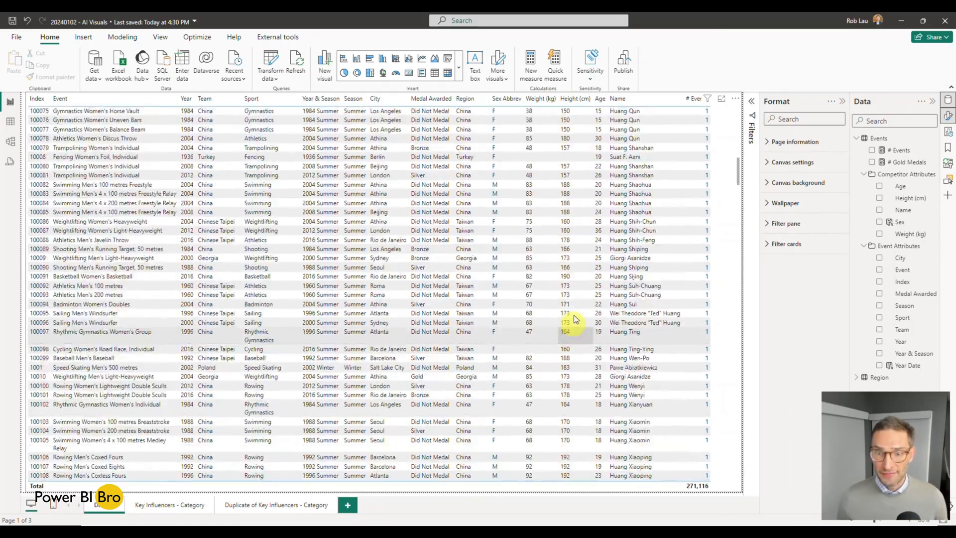
pyautogui.scroll(-10, 576, 301)
pyautogui.scroll(6, 557, 208)
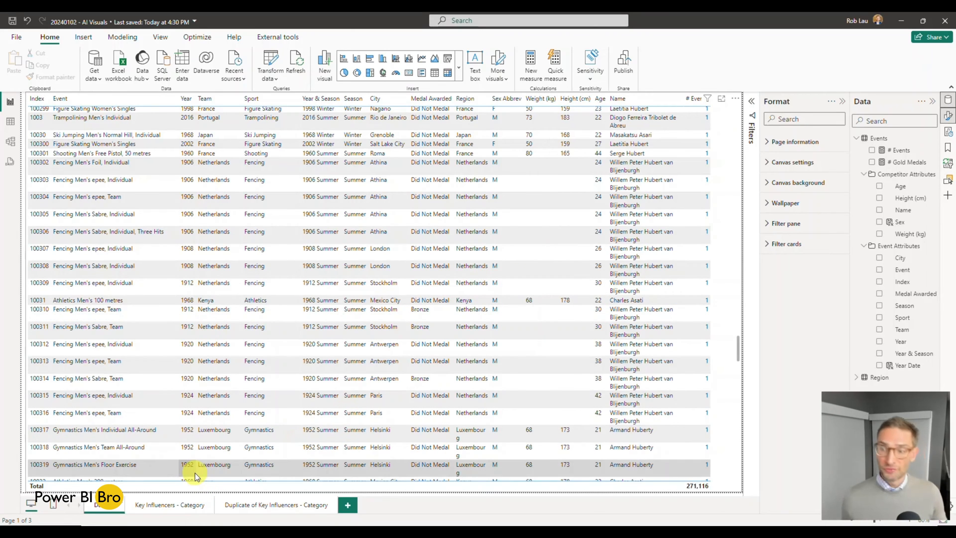
# Step: On the Key Influencers - Category page, restrict the sex slicer to Female and cross-filter the visuals to Speed Skating
pyautogui.click(162, 506)
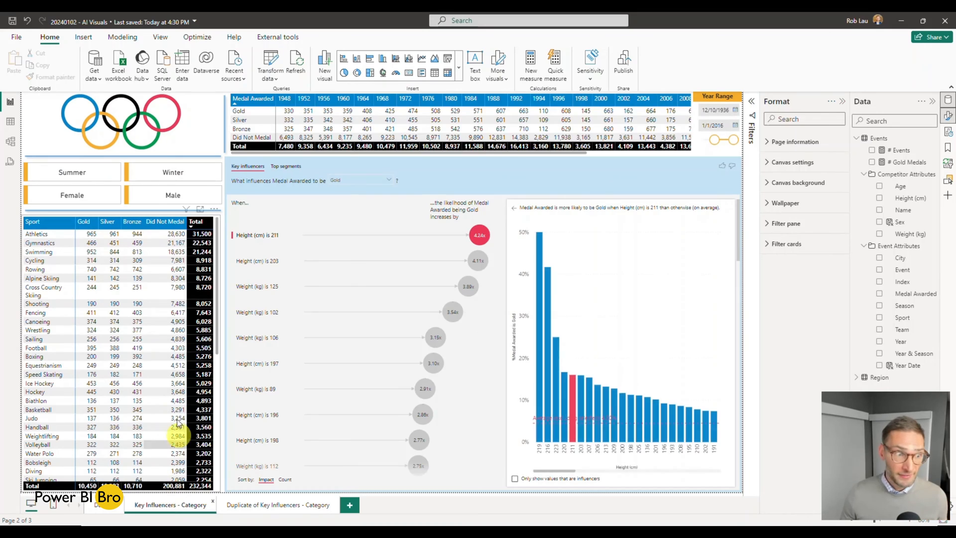
pyautogui.click(74, 198)
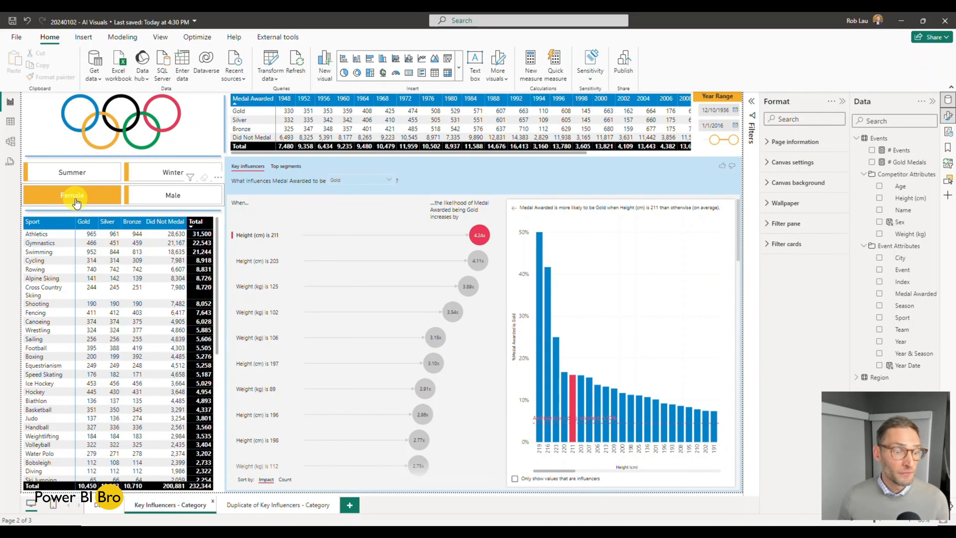
pyautogui.click(77, 202)
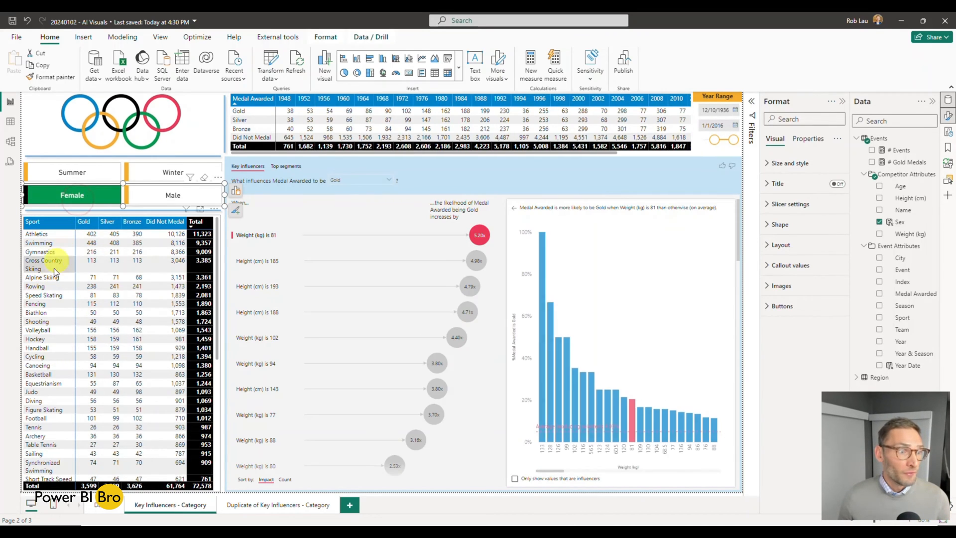
pyautogui.click(42, 296)
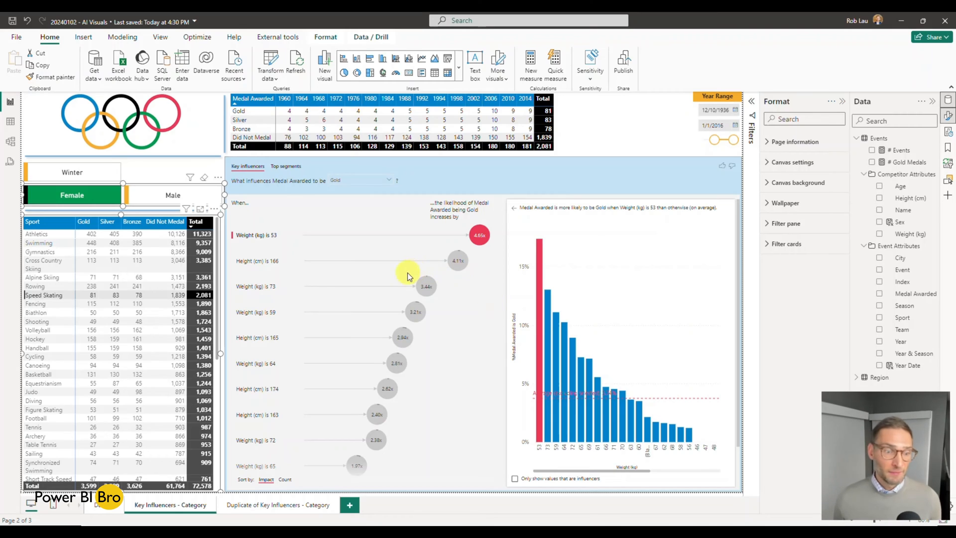
# Step: Review the ranked influencers of Gold and inspect the chart bar for the Weight (kg) is 53 influencer
pyautogui.scroll(-1, 350, 290)
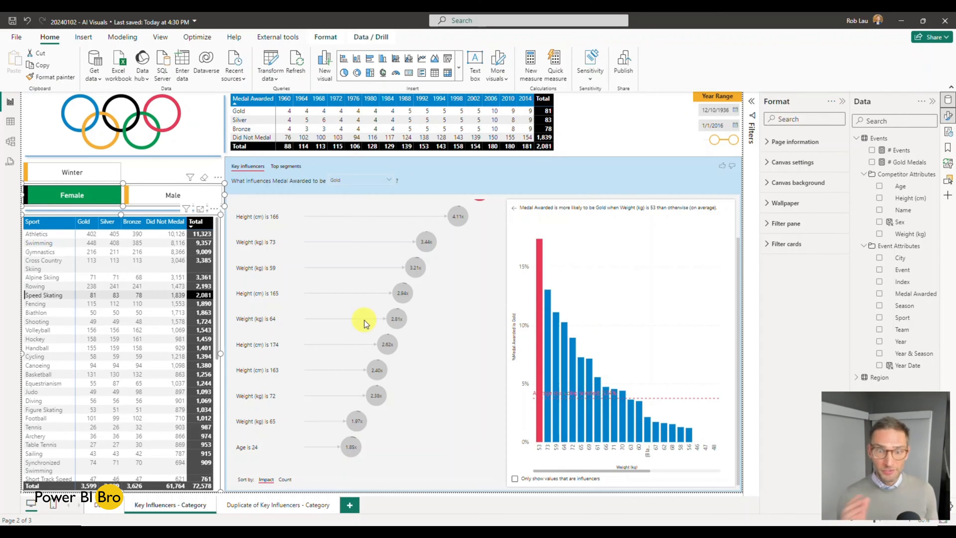
pyautogui.scroll(1, 356, 317)
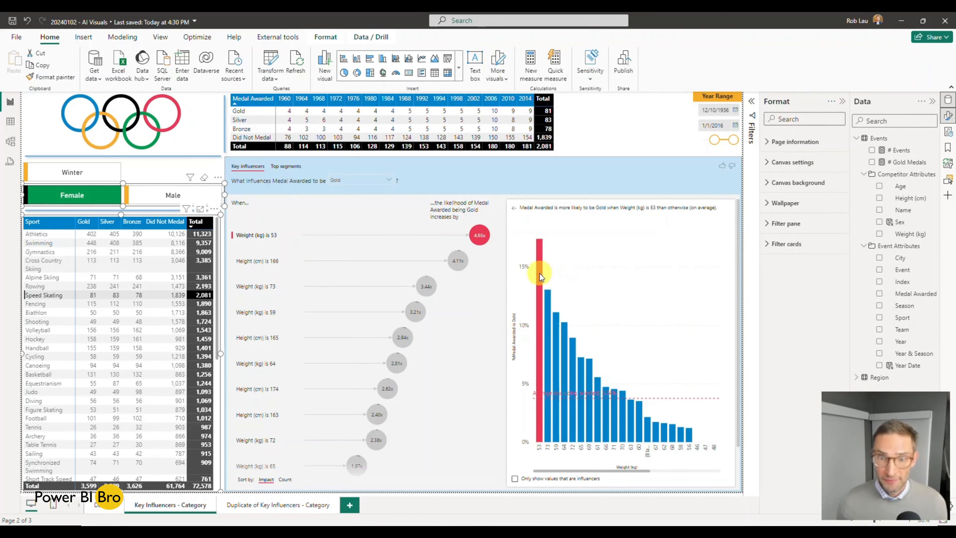
pyautogui.moveTo(540, 274)
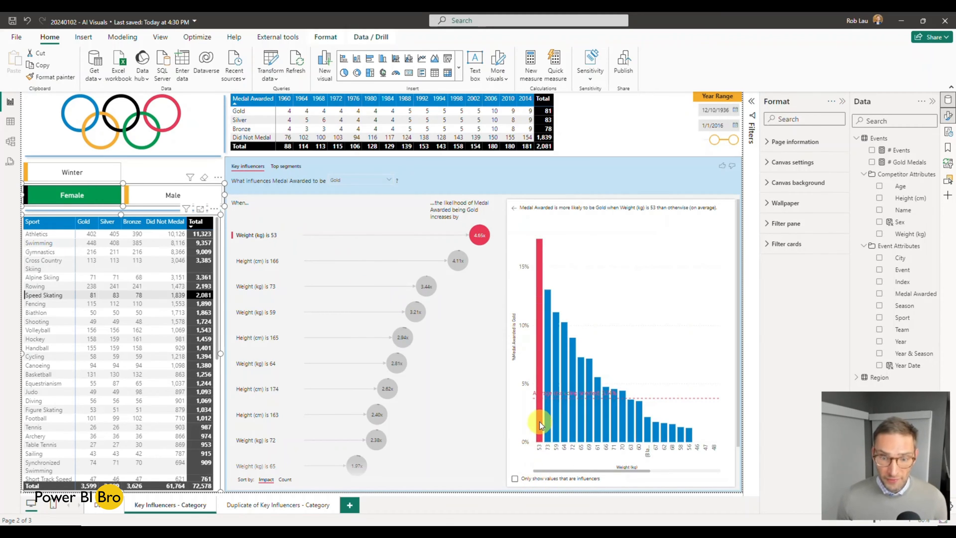
pyautogui.moveTo(539, 420)
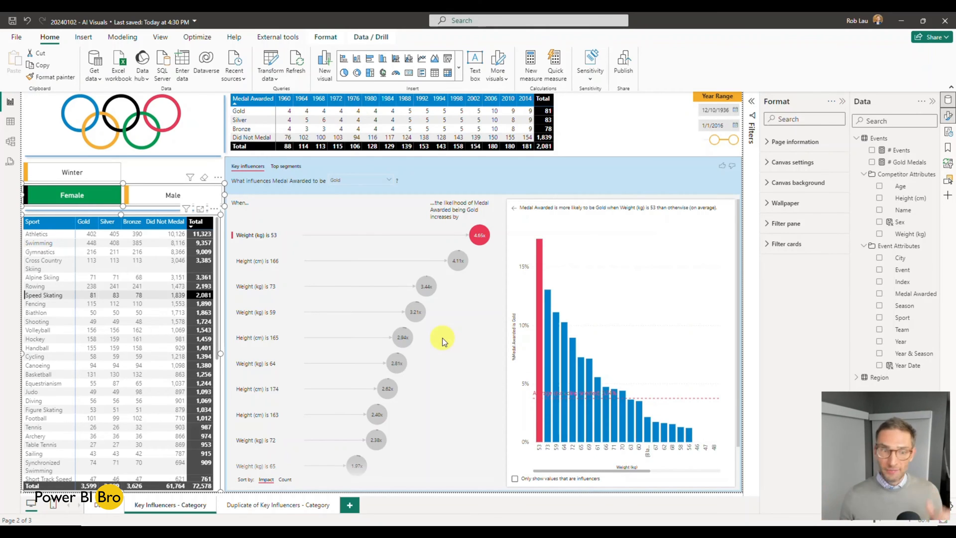
# Step: Sort the influencers by count and review the reordered list
pyautogui.click(285, 479)
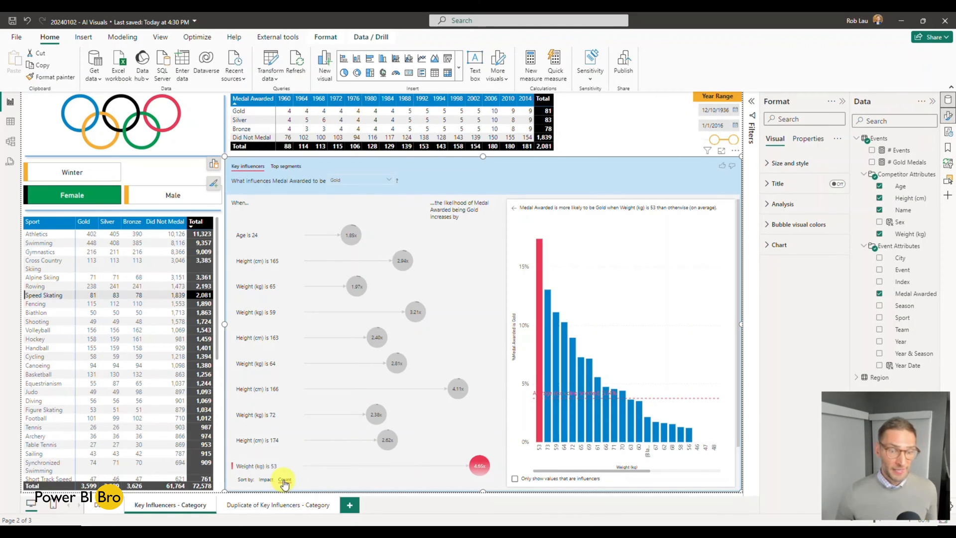
pyautogui.scroll(-1, 391, 438)
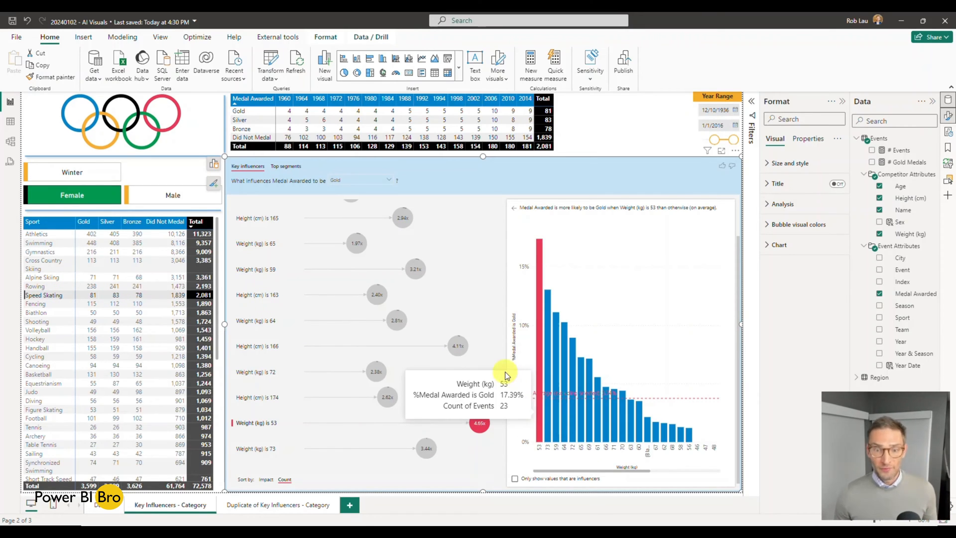
pyautogui.scroll(2, 434, 298)
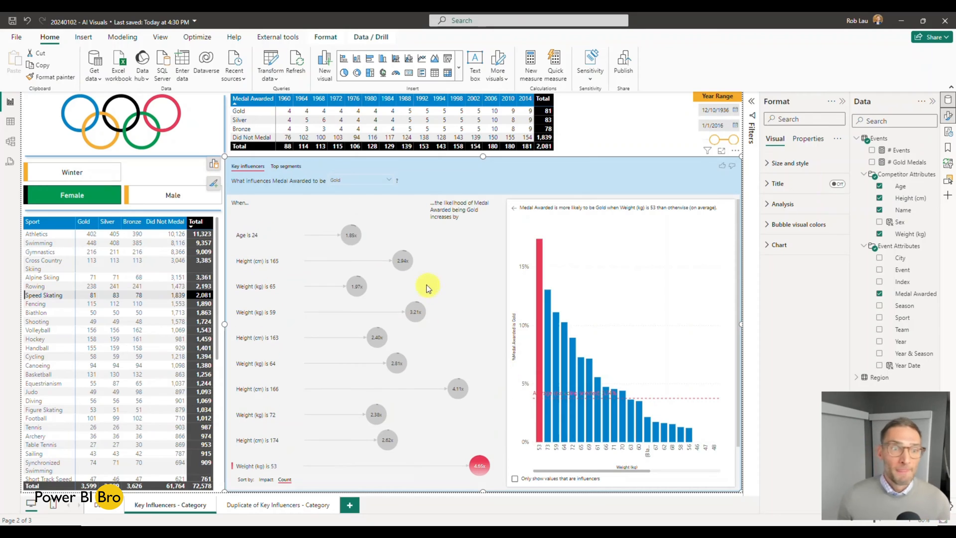
# Step: Inspect the likelihood charts for the Age is 24 and Height (cm) is 165 influencers, checking the details of individual bars
pyautogui.click(249, 238)
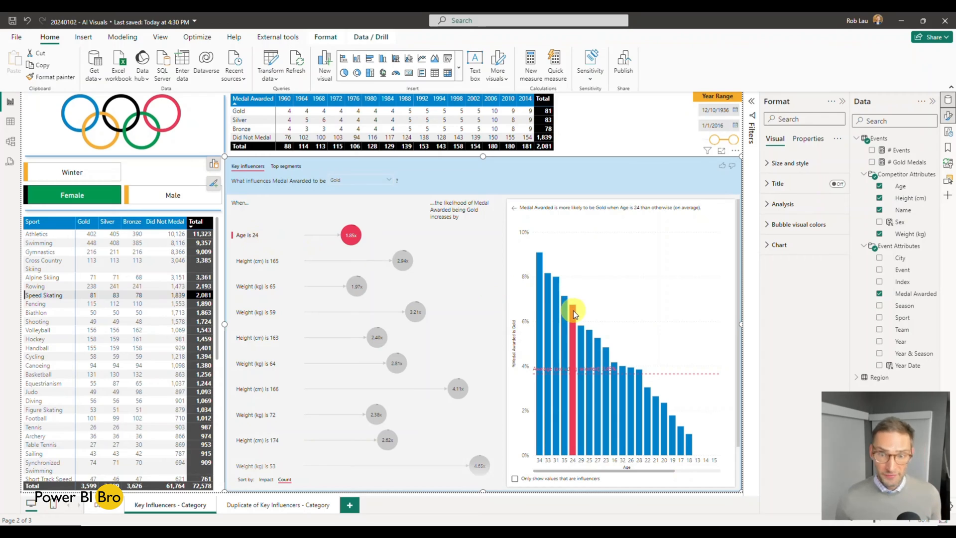
pyautogui.moveTo(572, 310)
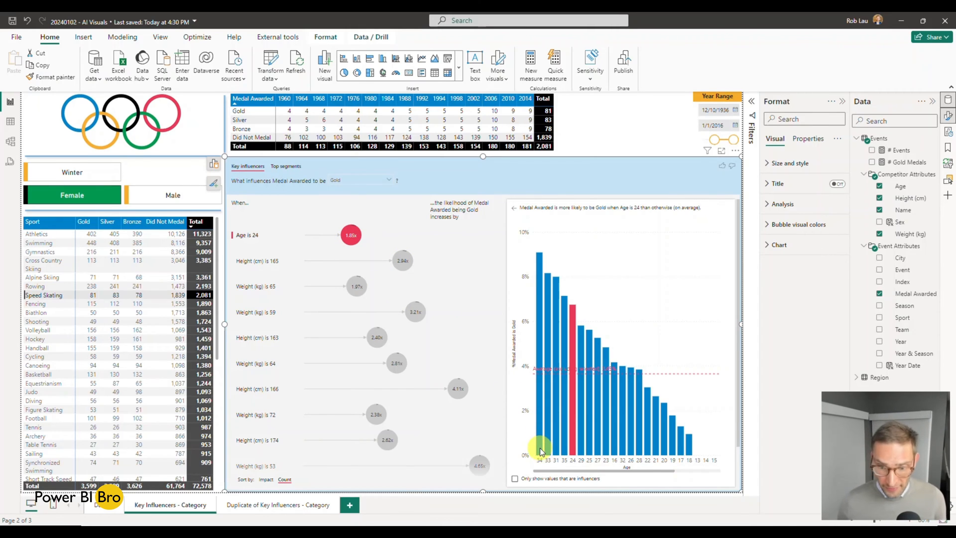
pyautogui.moveTo(539, 447)
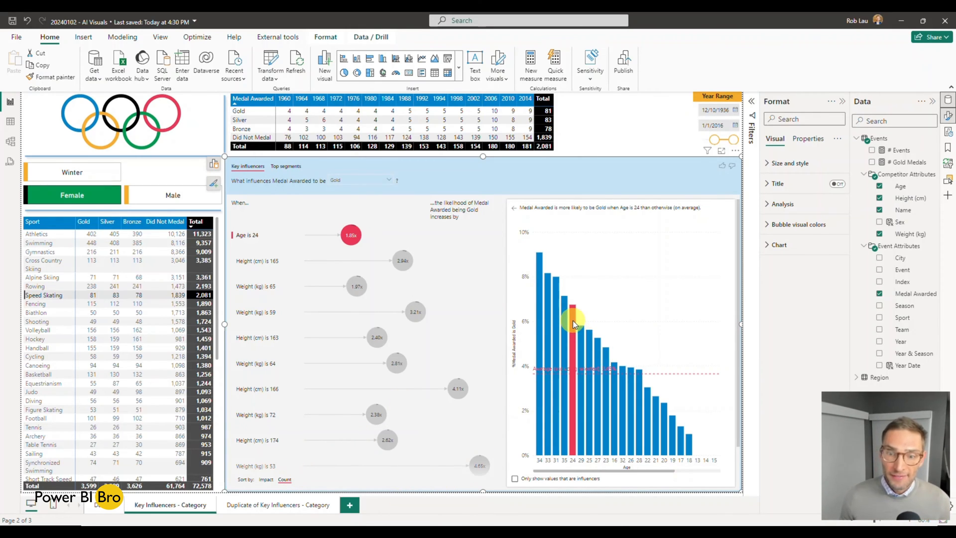
pyautogui.click(400, 261)
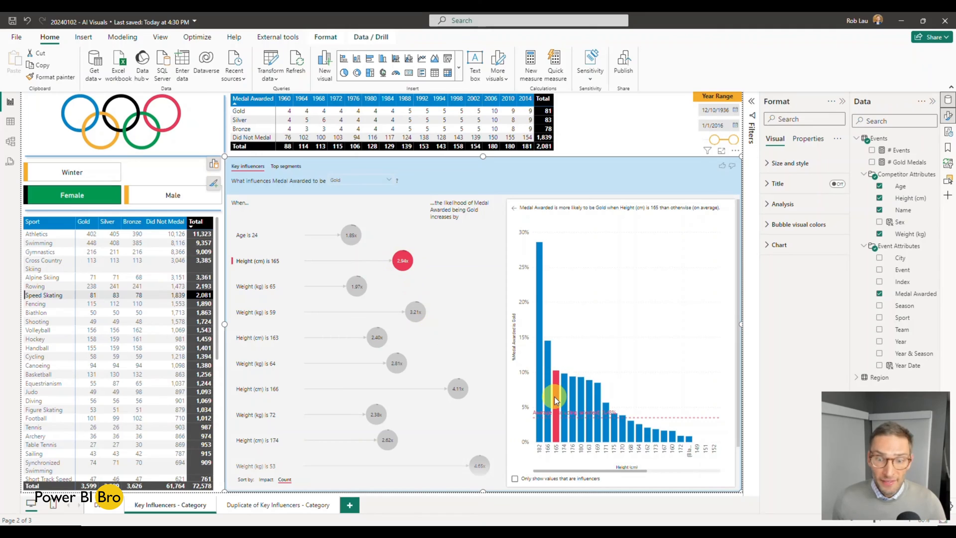
pyautogui.moveTo(556, 396)
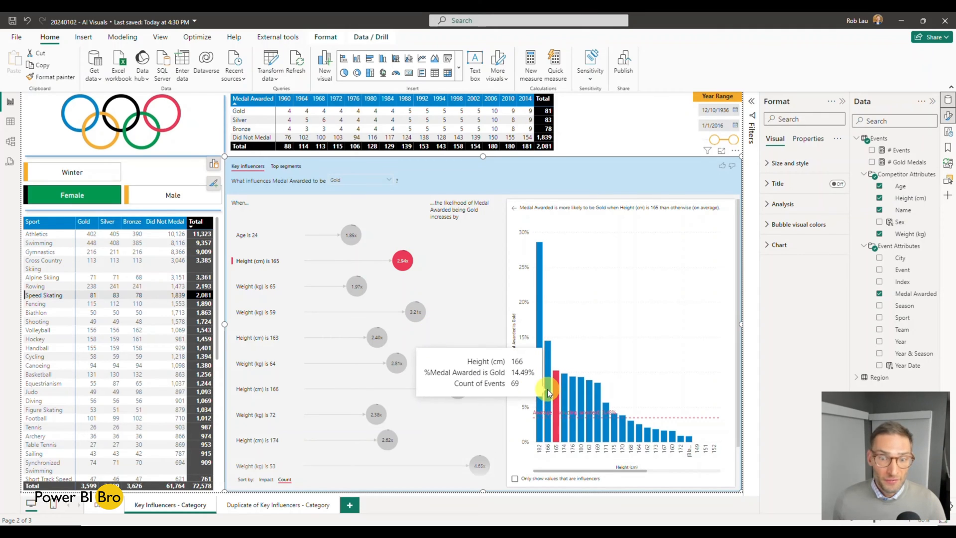
# Step: Sort the influencers by impact again and compare the charts for Weight (kg) is 59 and Height (cm) is 165
pyautogui.click(266, 480)
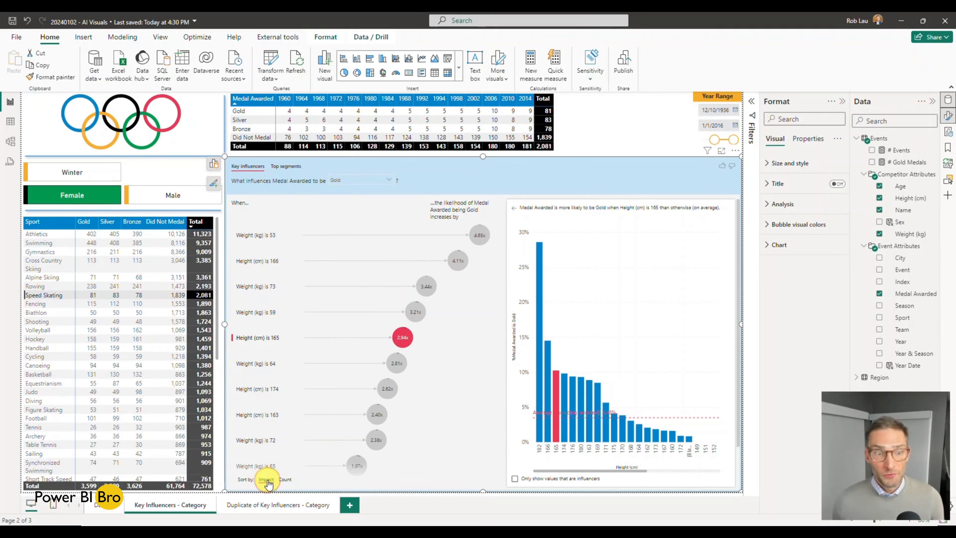
pyautogui.click(417, 313)
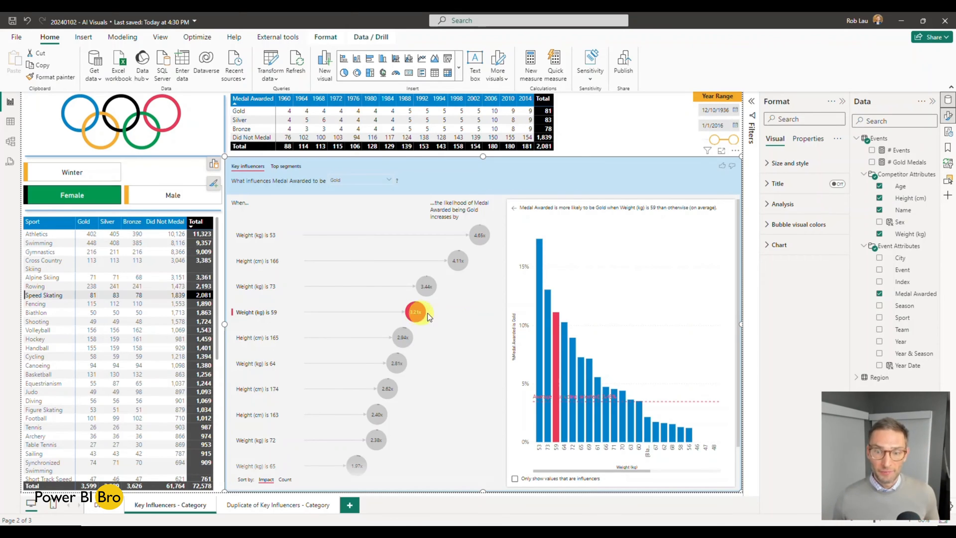
pyautogui.click(407, 339)
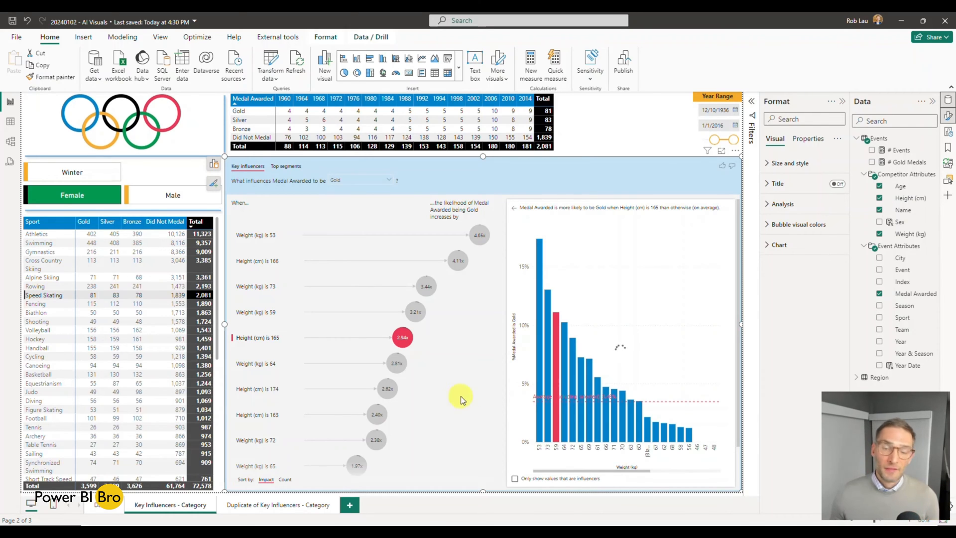
pyautogui.click(416, 312)
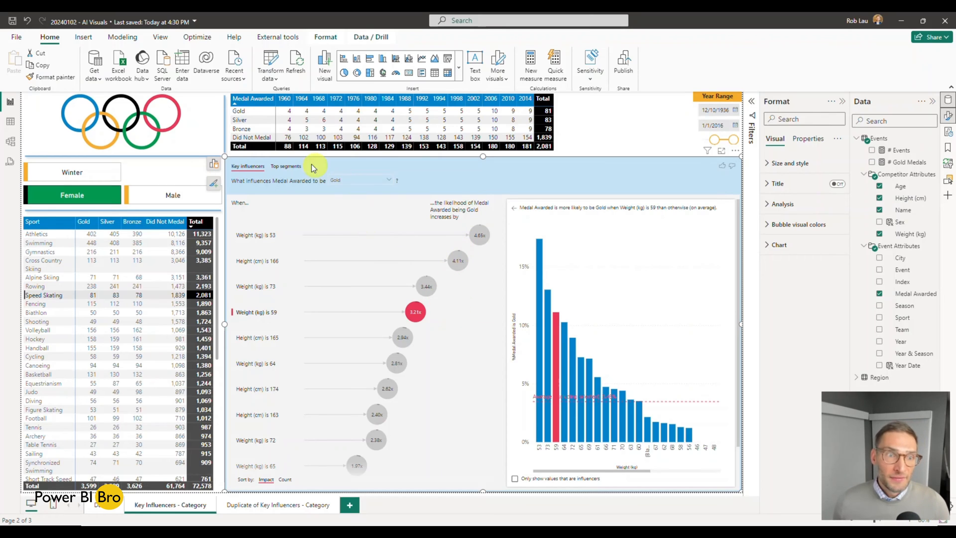
# Step: Compare the key influencers view with the top segments view for Gold, and inspect the details of segment 1
pyautogui.click(286, 168)
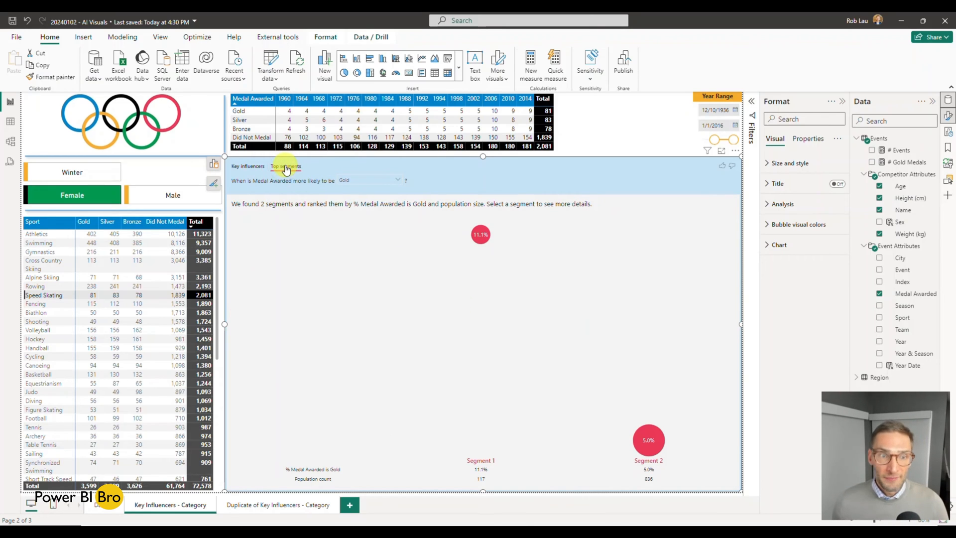
pyautogui.click(249, 166)
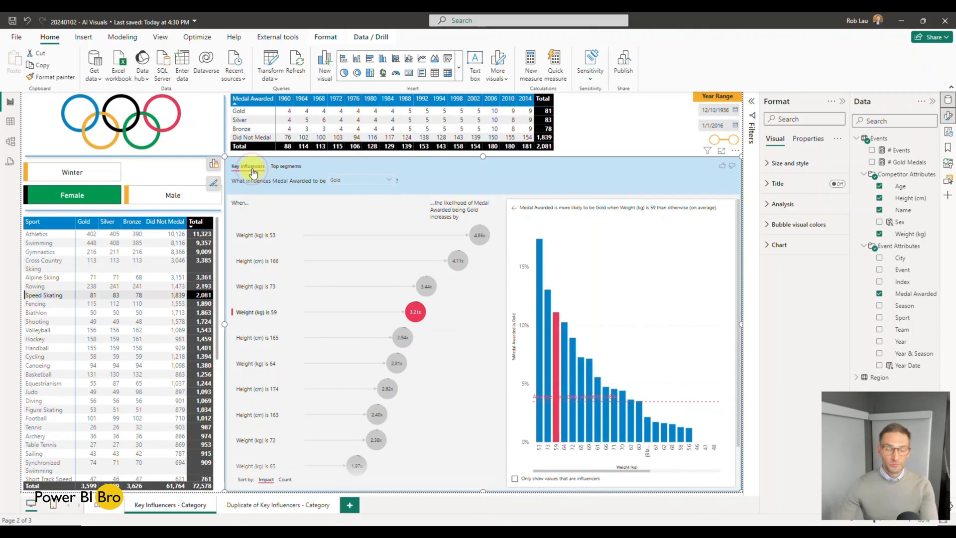
pyautogui.click(283, 166)
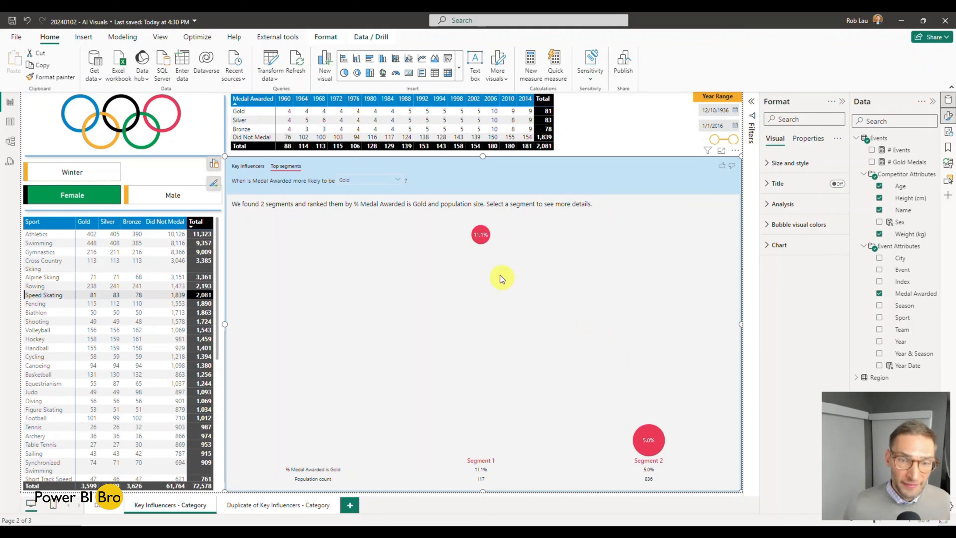
pyautogui.click(483, 242)
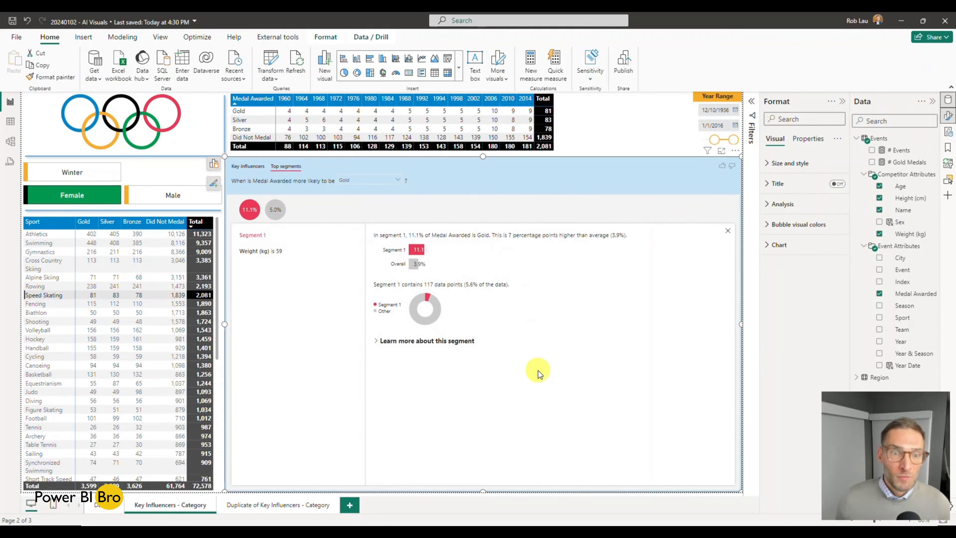
# Step: Examine segment 2's conditions and its additional field breakdowns, showing the Weight (kg) distribution for 72
pyautogui.click(275, 210)
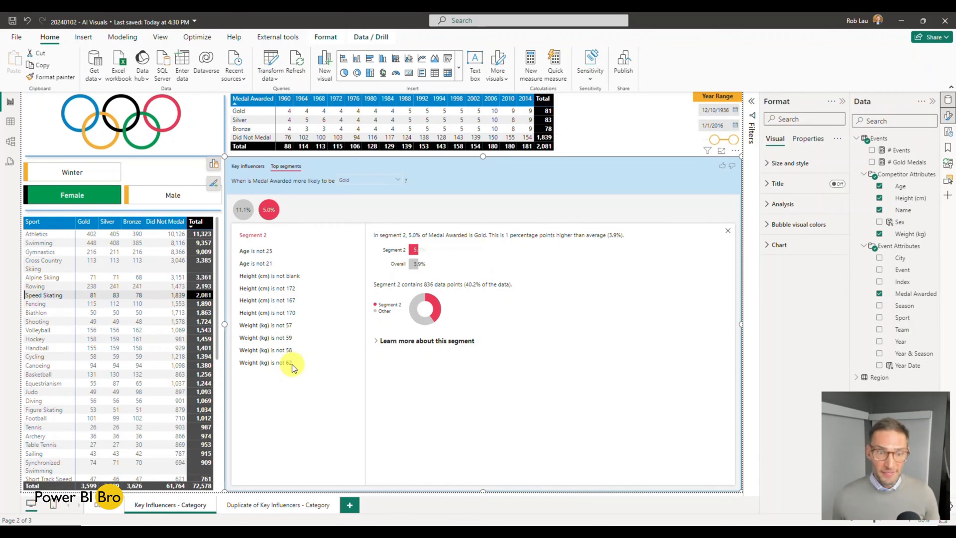
pyautogui.click(378, 343)
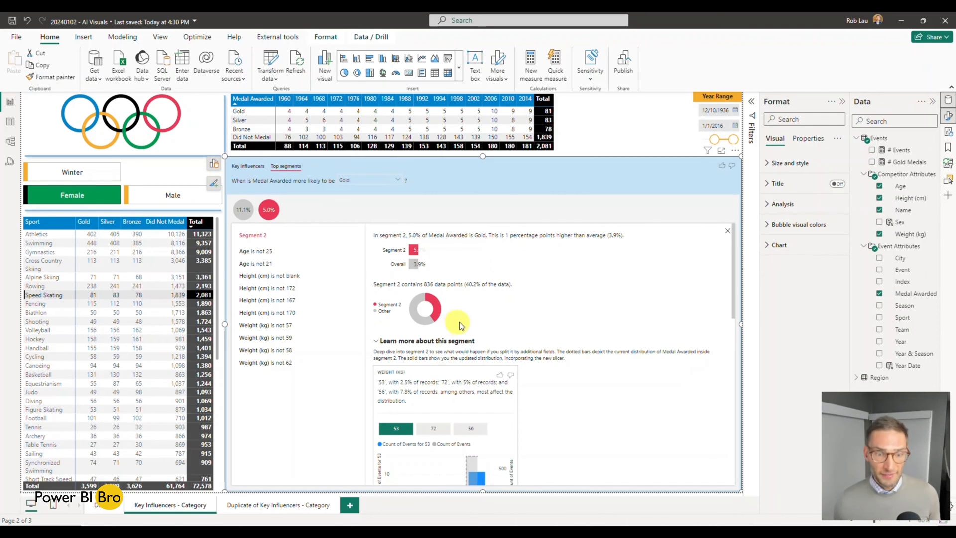
pyautogui.scroll(-3, 498, 334)
pyautogui.scroll(2, 528, 336)
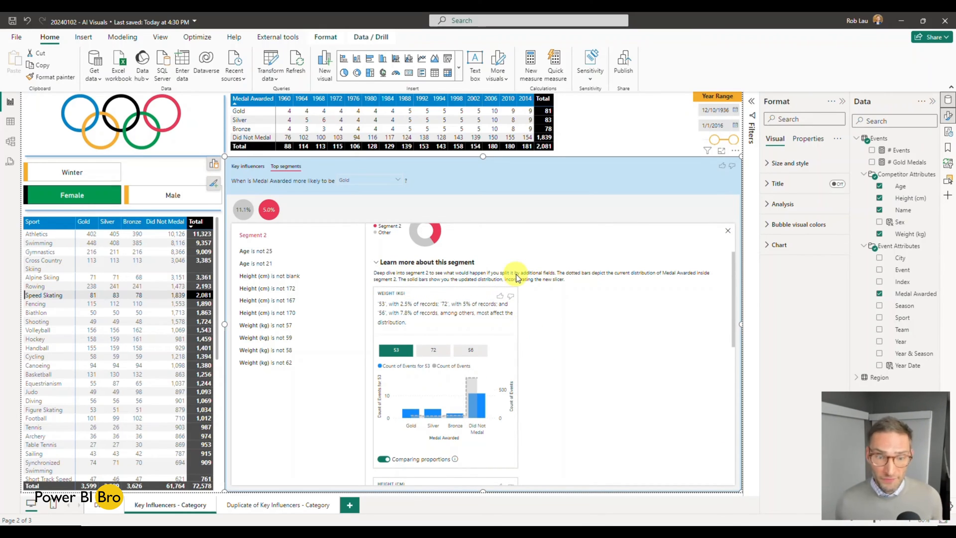
pyautogui.click(433, 350)
pyautogui.scroll(-3, 498, 360)
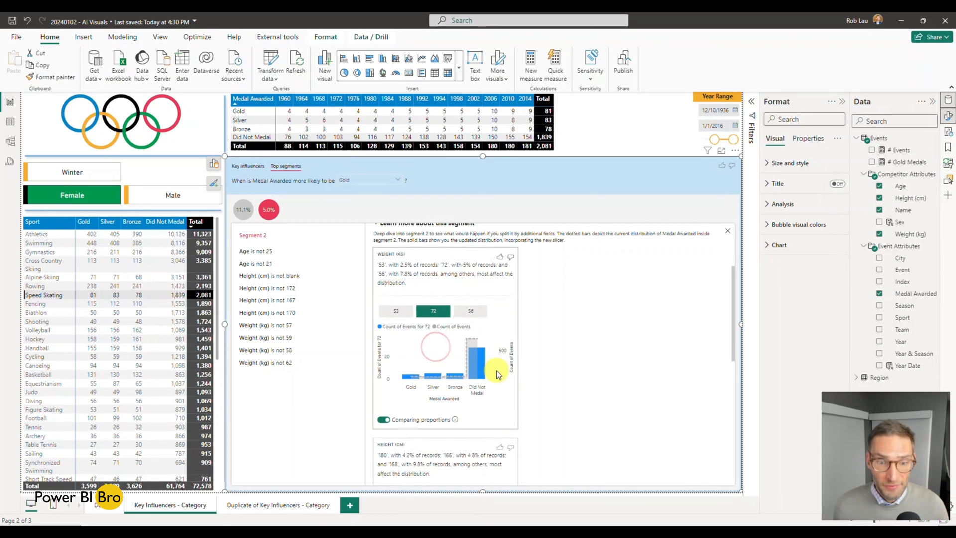
pyautogui.scroll(5, 498, 364)
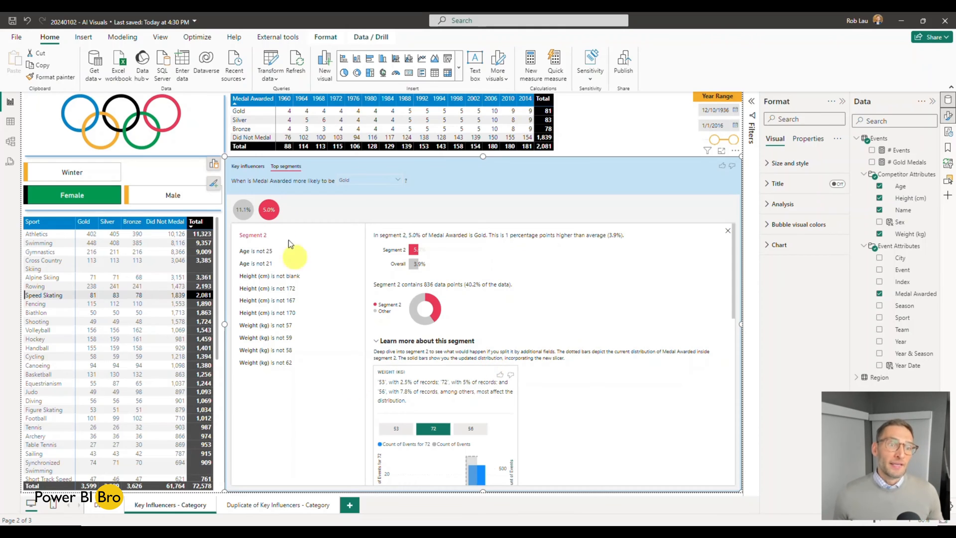
# Step: Revisit the key influencers view and segment 1's details, and return to the overview of all top segments
pyautogui.click(254, 168)
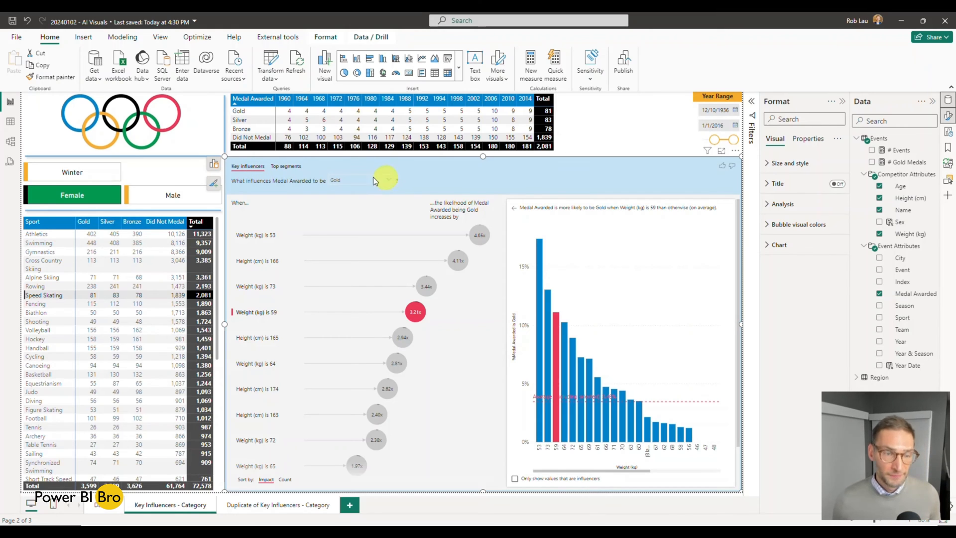
pyautogui.click(282, 167)
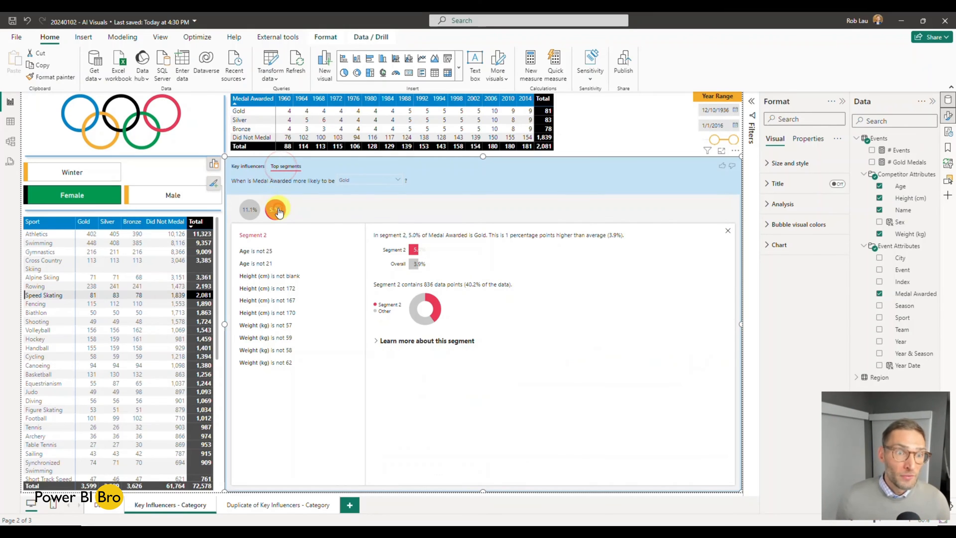
pyautogui.click(249, 213)
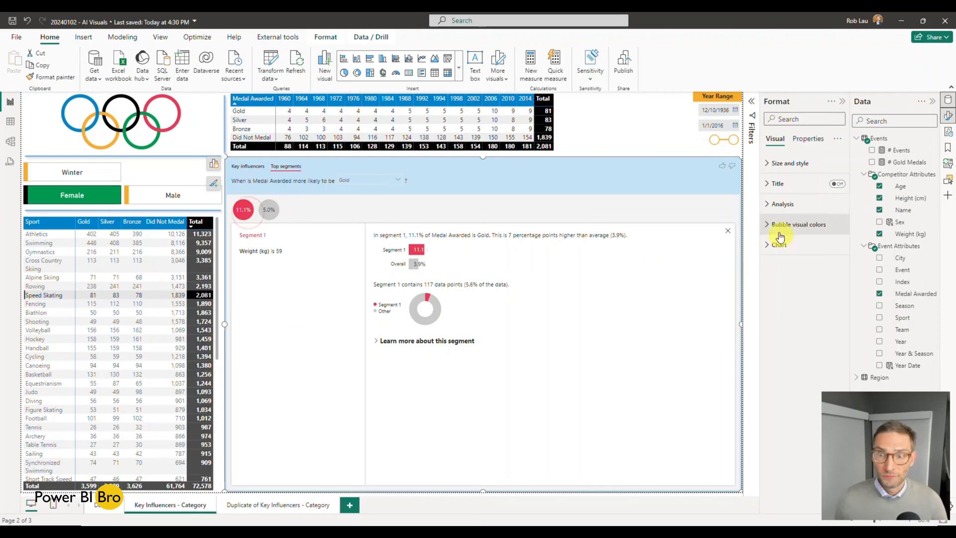
pyautogui.click(728, 230)
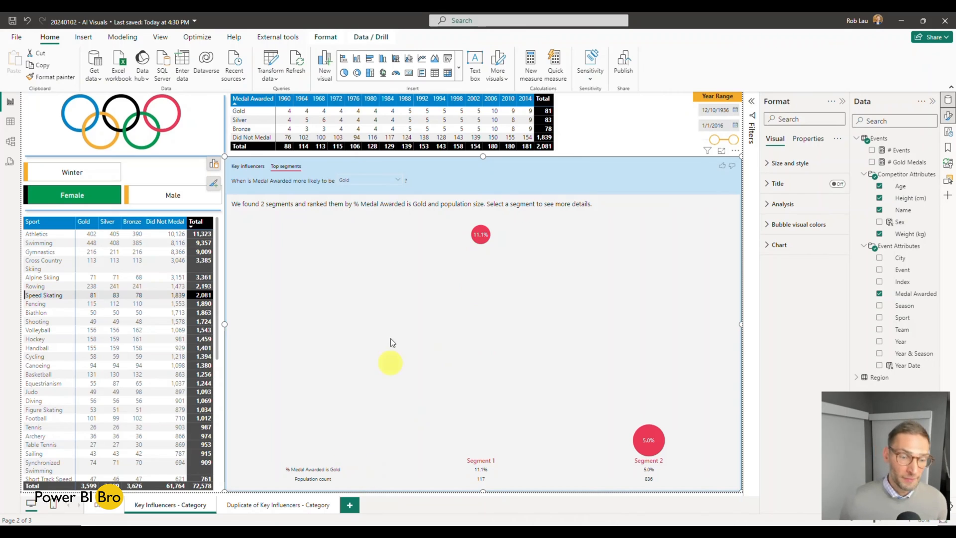
# Step: Set the visual back to its key influencers view and open the Duplicate of Key Influencers - Category page
pyautogui.click(244, 164)
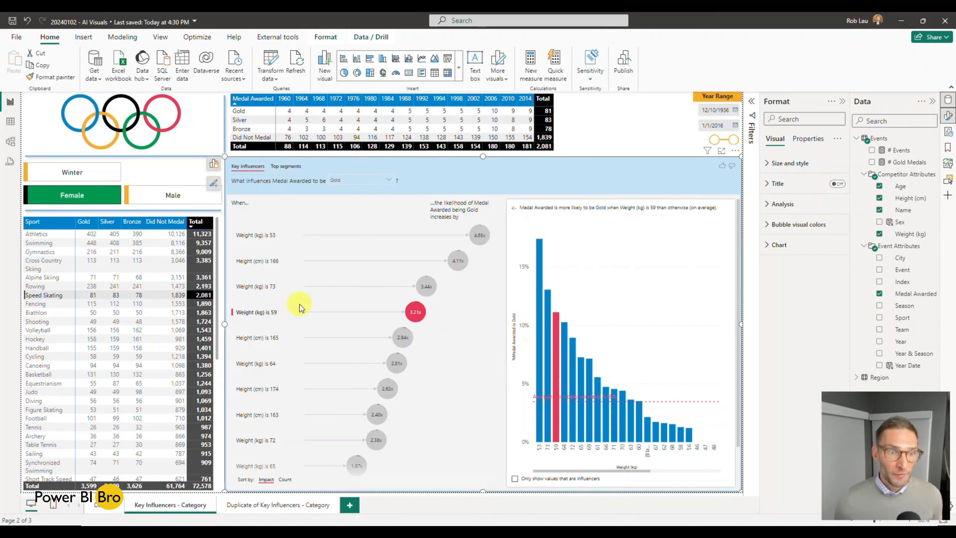
pyautogui.click(278, 505)
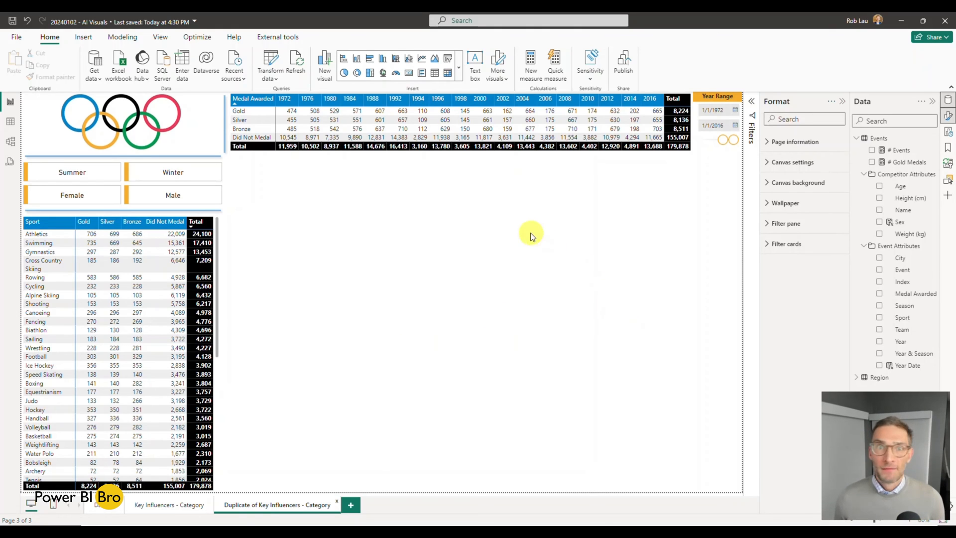
# Step: Add a Key influencers visual and enlarge it to fill the empty area below the medals-by-year table and beside the sport table
pyautogui.click(460, 70)
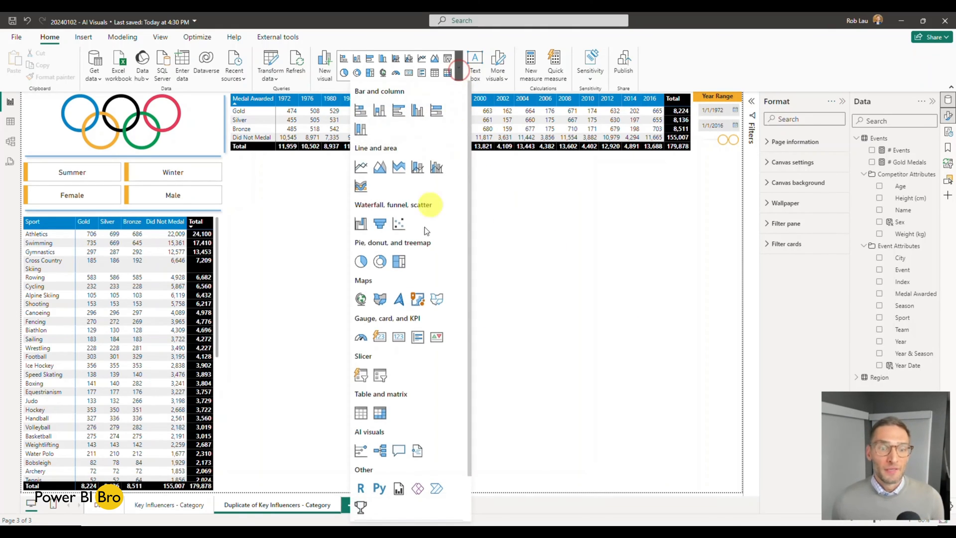
pyautogui.click(362, 452)
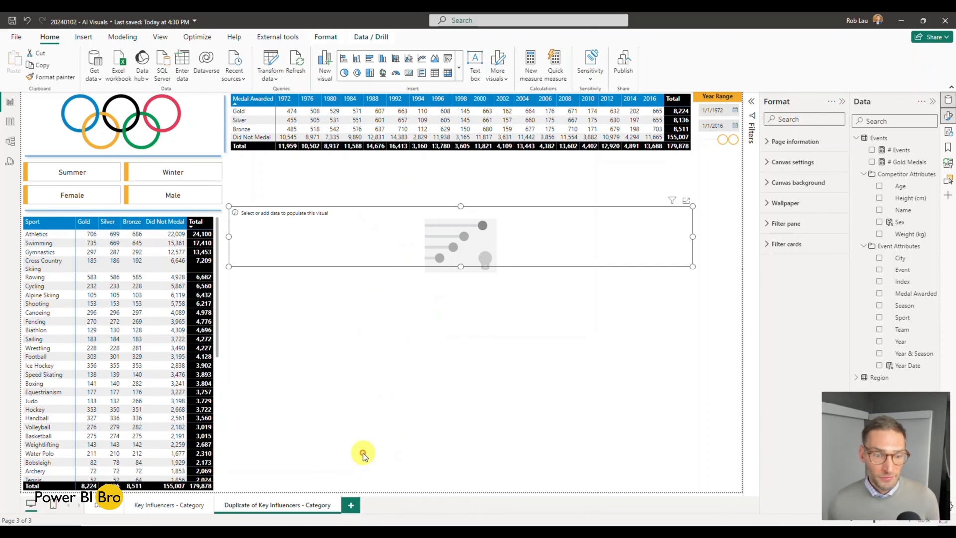
pyautogui.moveTo(461, 268); pyautogui.dragTo(476, 491)
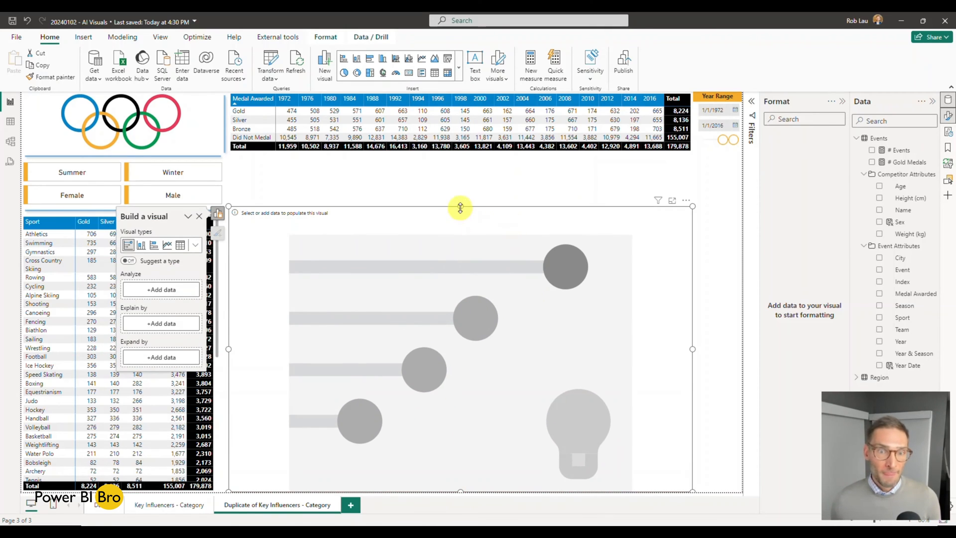
pyautogui.moveTo(461, 206); pyautogui.dragTo(461, 160)
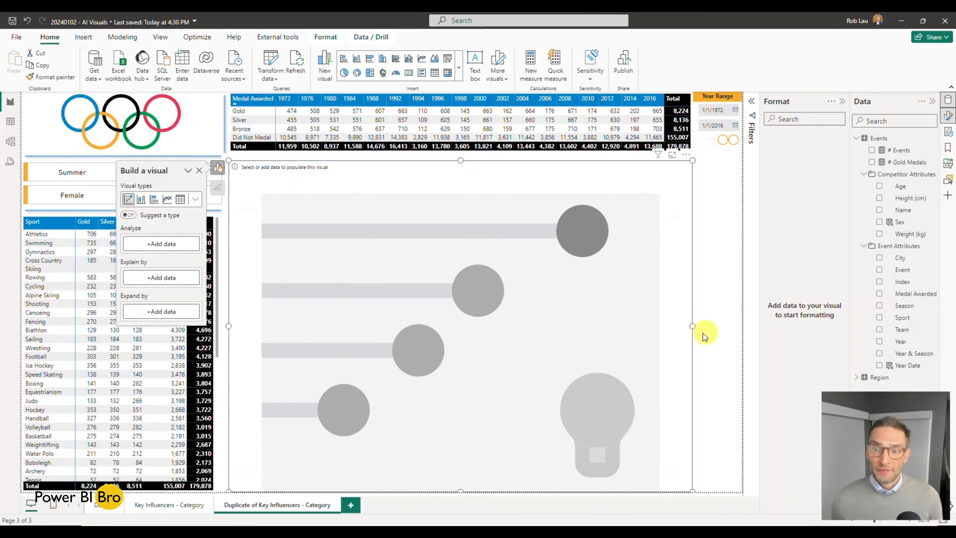
pyautogui.moveTo(692, 326); pyautogui.dragTo(742, 321)
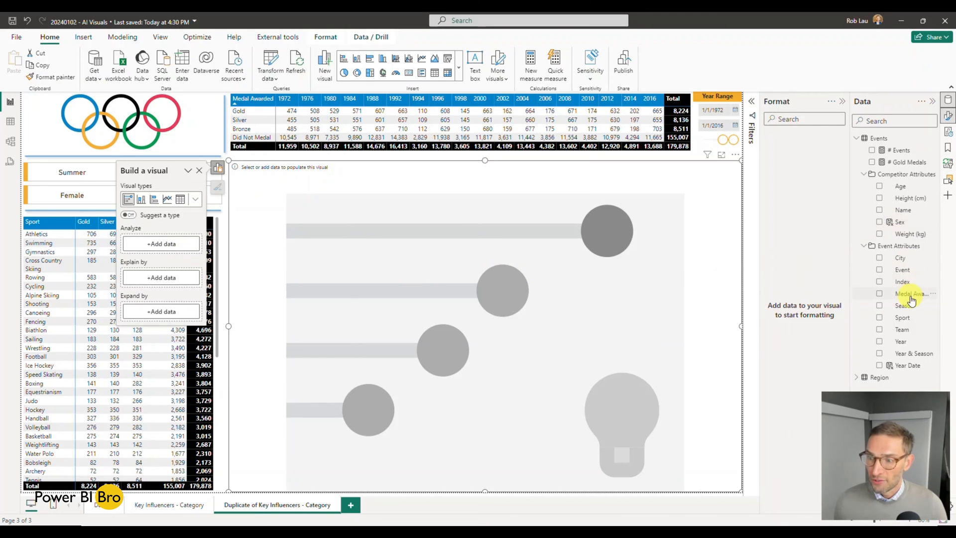
# Step: Set the visual to analyze Medal Awarded, explained by Age, Height (cm), Sex and Weight (kg)
pyautogui.moveTo(911, 299); pyautogui.dragTo(170, 250)
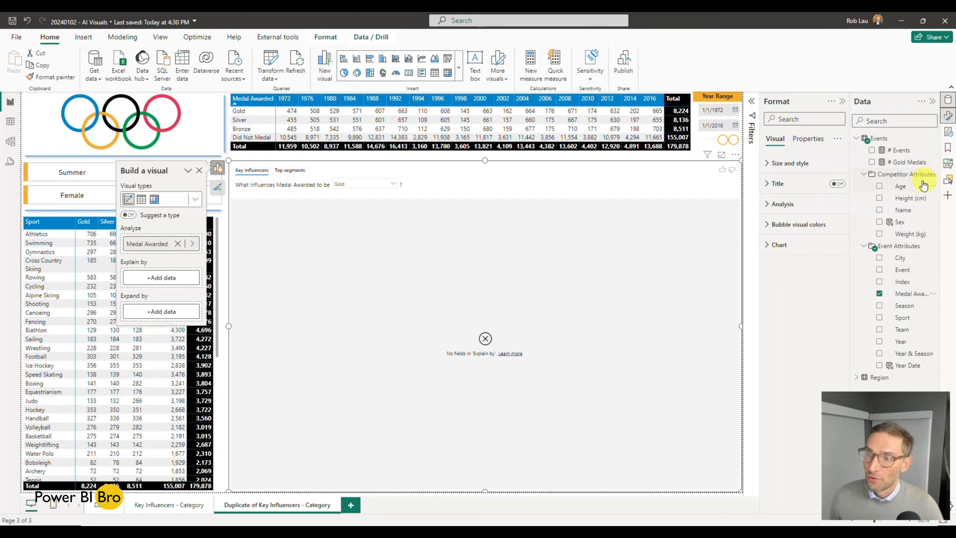
pyautogui.click(880, 187)
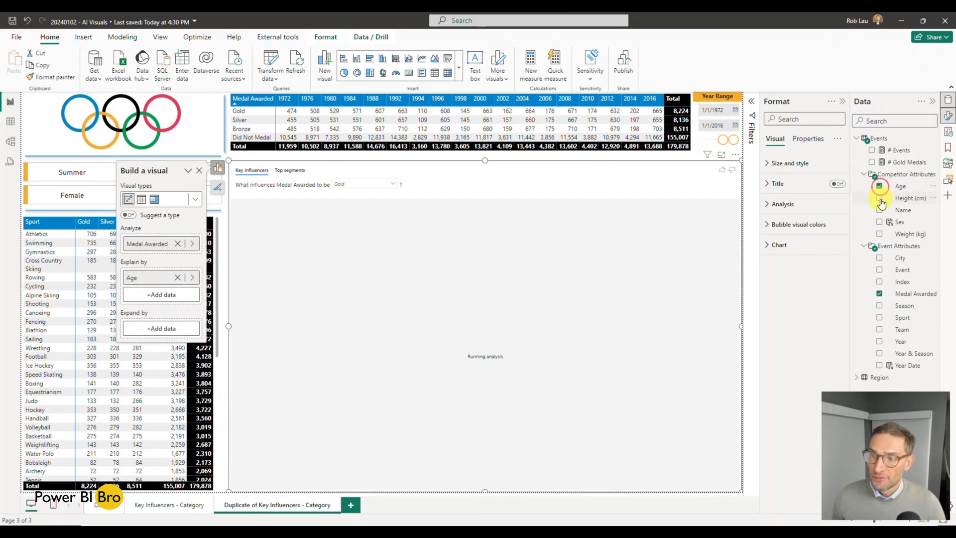
pyautogui.click(880, 198)
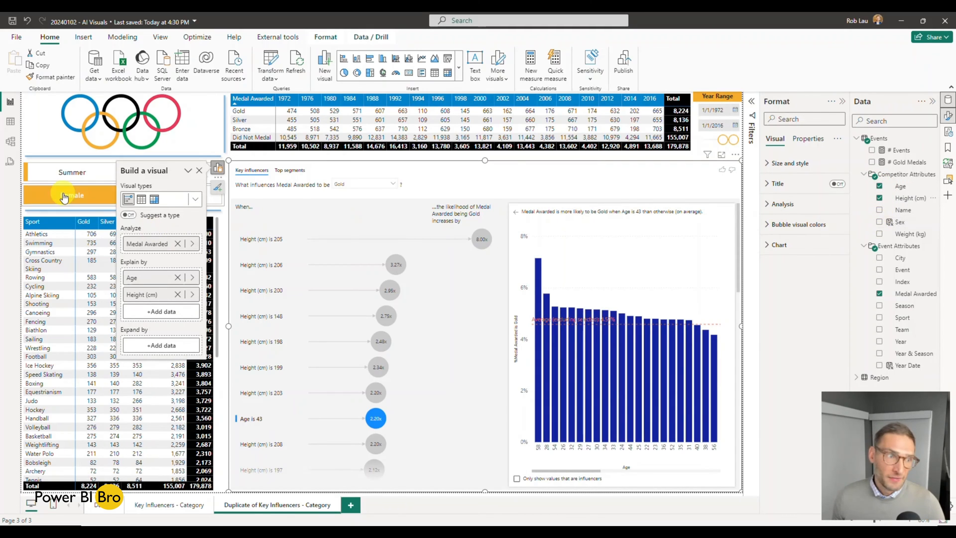
pyautogui.click(880, 222)
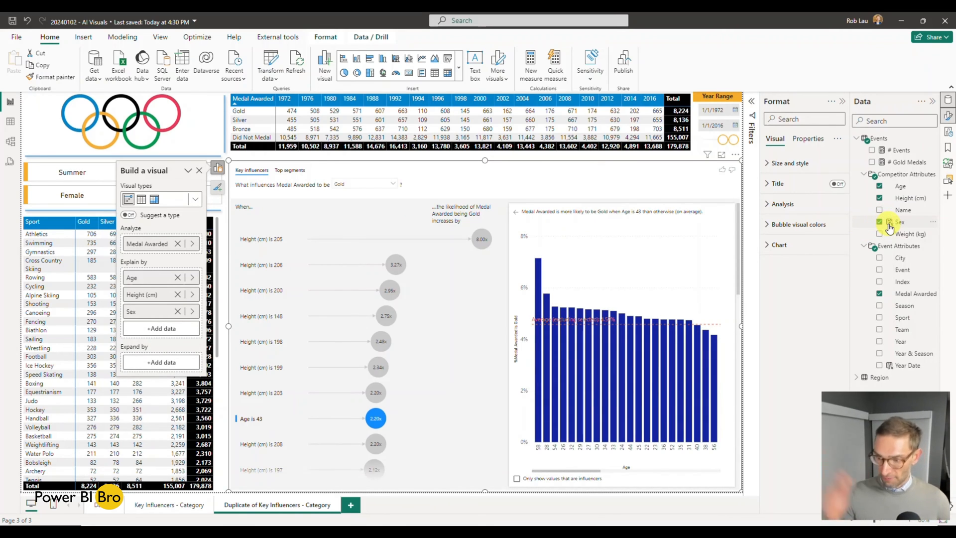
pyautogui.click(879, 237)
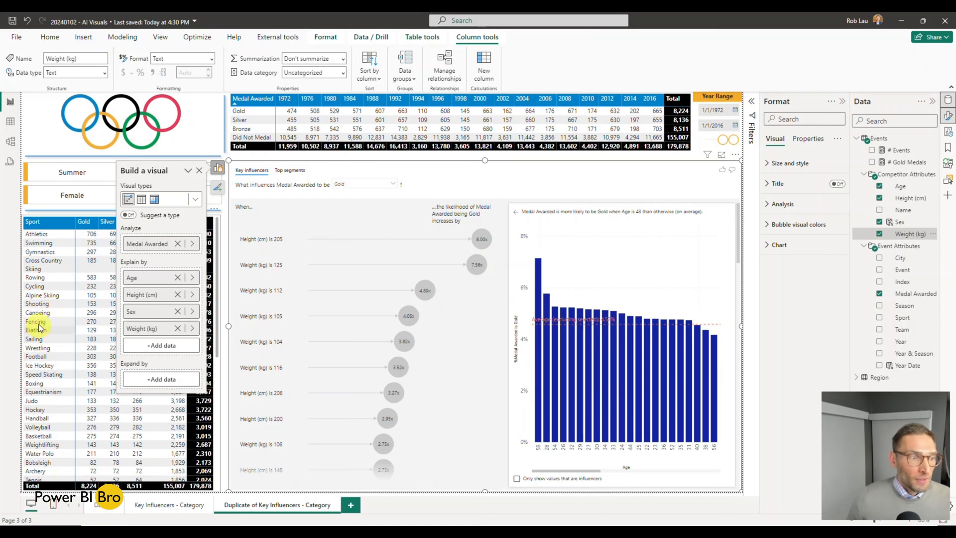
# Step: Filter the report to Speed Skating and Female, and show the breakdown for the Height (cm) is 182 influencer
pyautogui.click(44, 265)
pyautogui.click(43, 374)
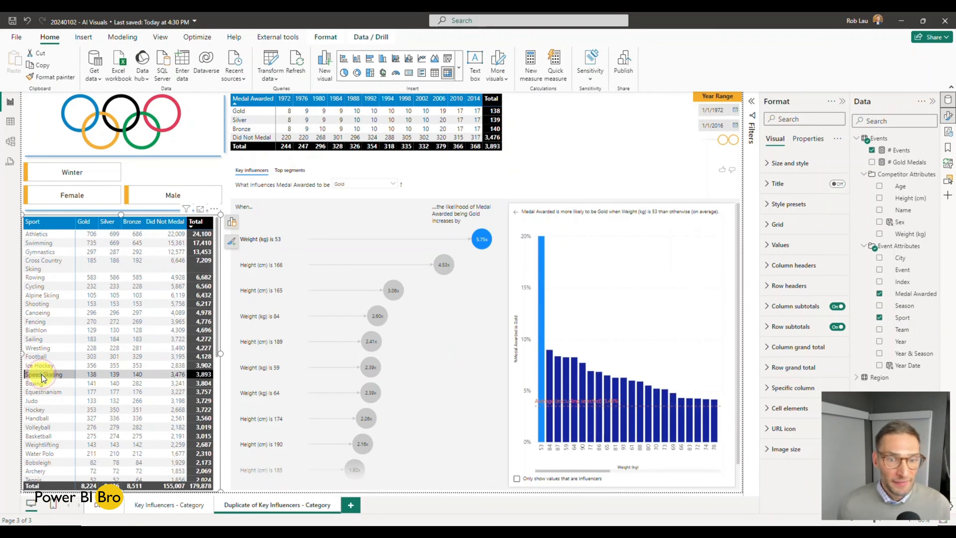
pyautogui.click(68, 196)
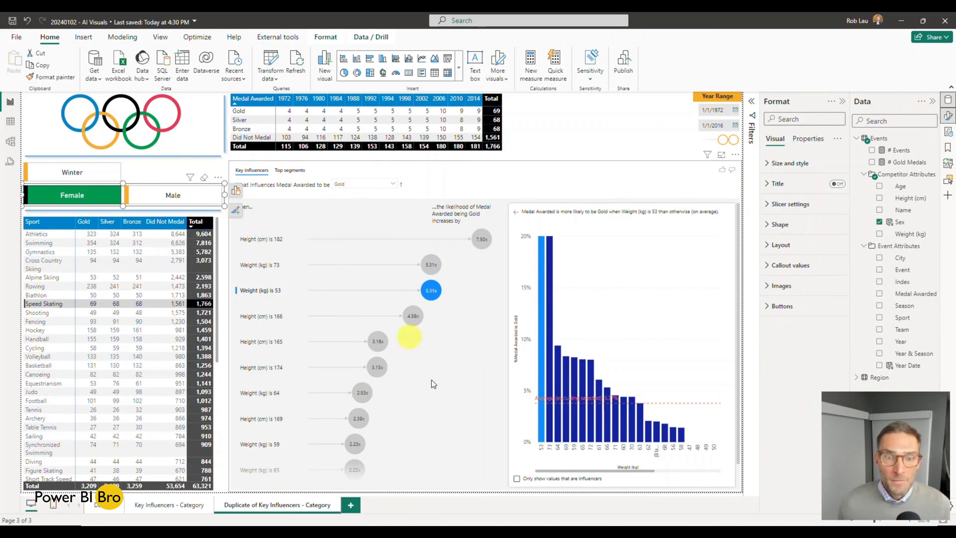
pyautogui.click(483, 241)
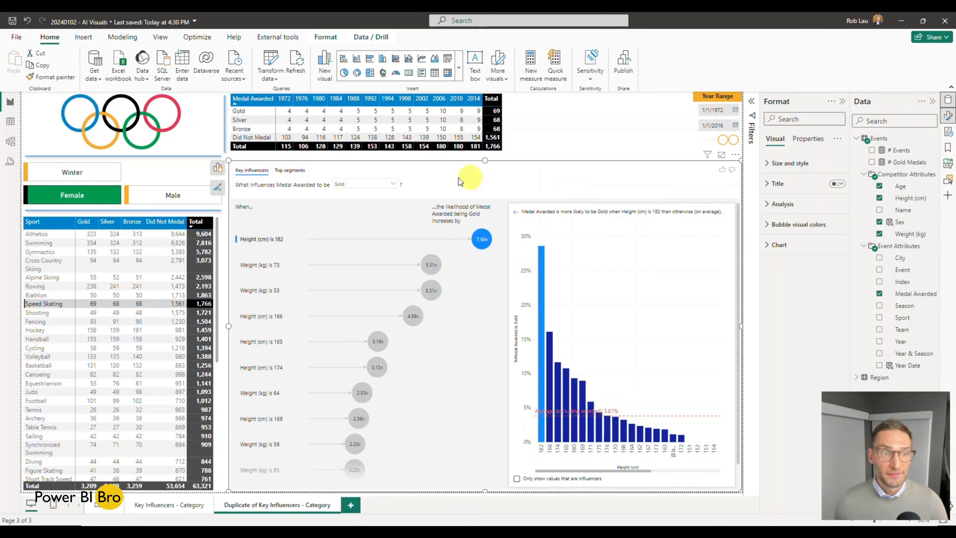
# Step: Add City to the Explain by fields of the key influencers visual
pyautogui.click(219, 169)
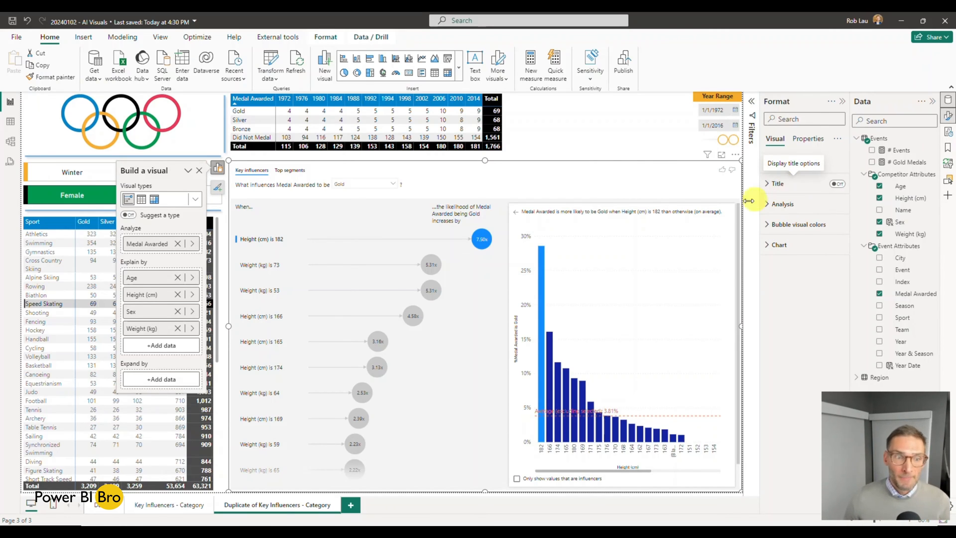
pyautogui.click(879, 258)
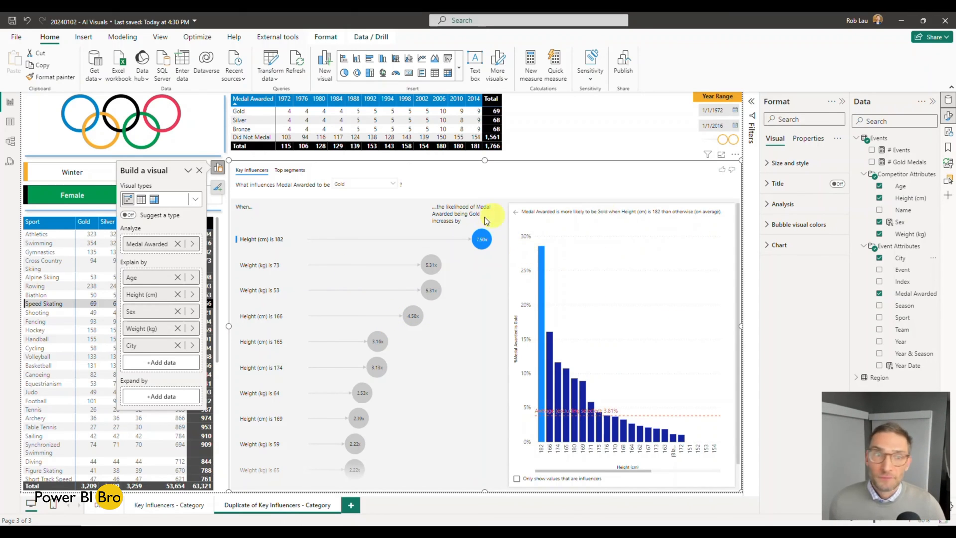
# Step: Review the size, position and padding settings of the key influencers visual
pyautogui.click(790, 165)
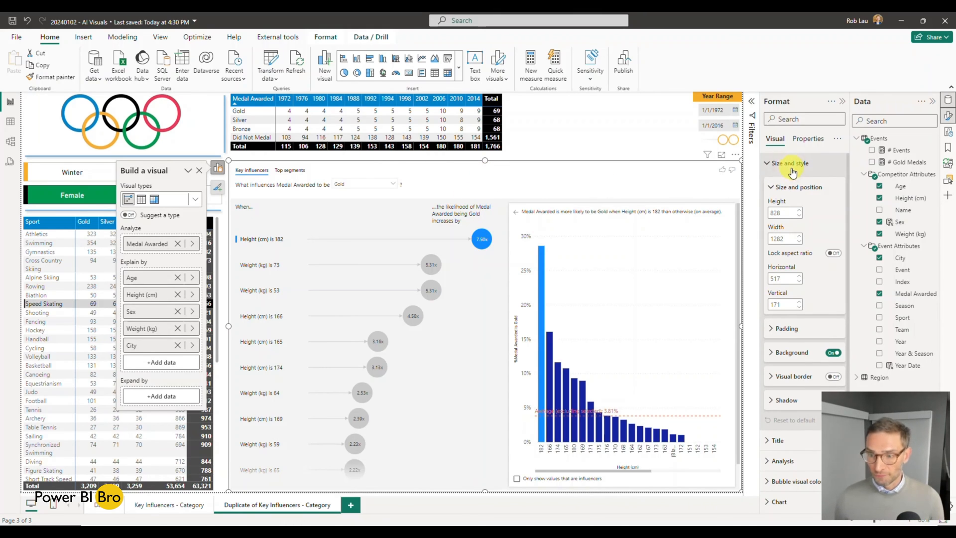
pyautogui.click(773, 188)
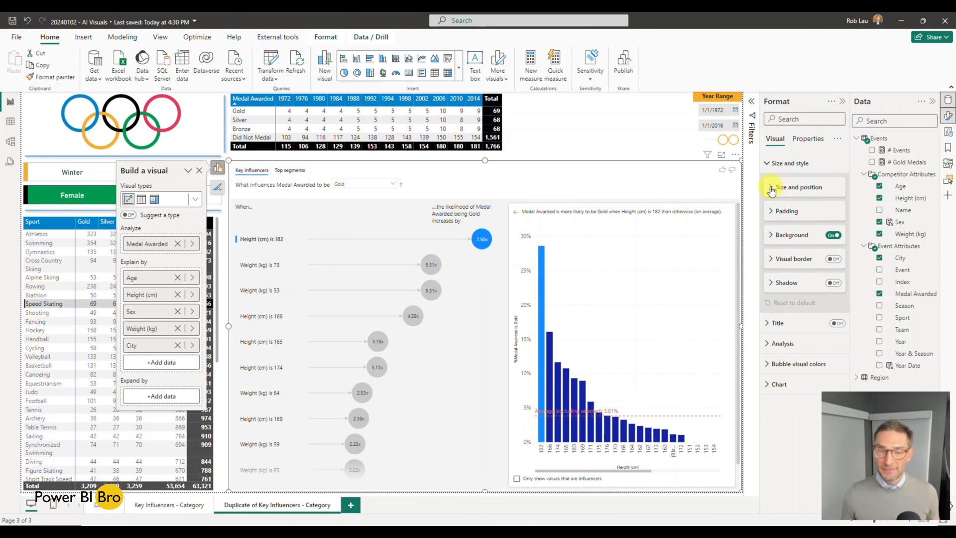
pyautogui.click(772, 190)
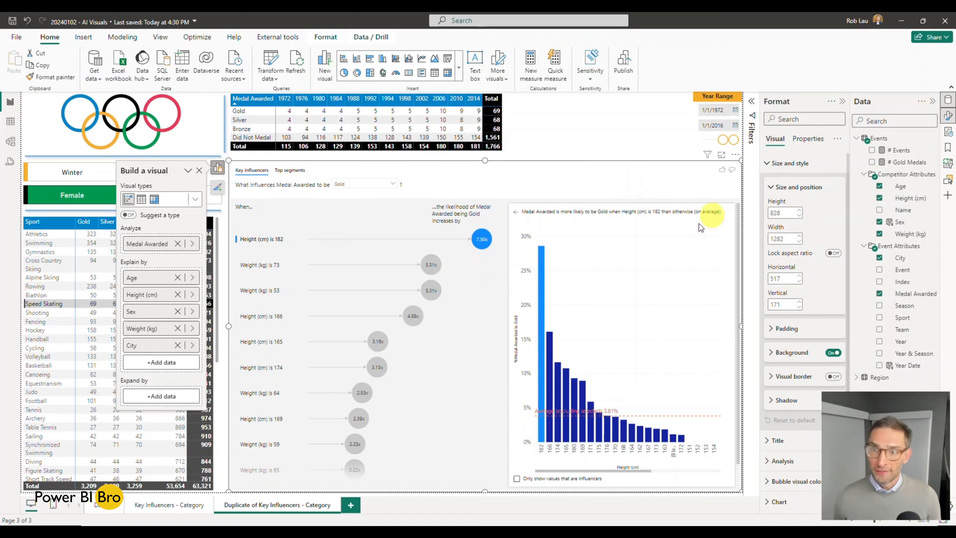
pyautogui.click(772, 188)
pyautogui.click(780, 214)
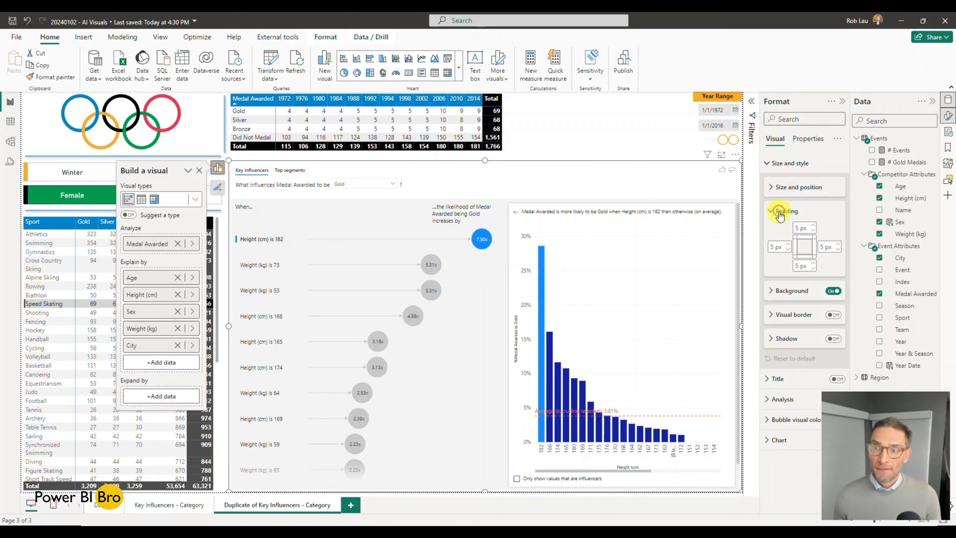
pyautogui.click(776, 211)
# Step: Give the key influencers visual a bright blue theme colour background with 74% transparency
pyautogui.click(793, 237)
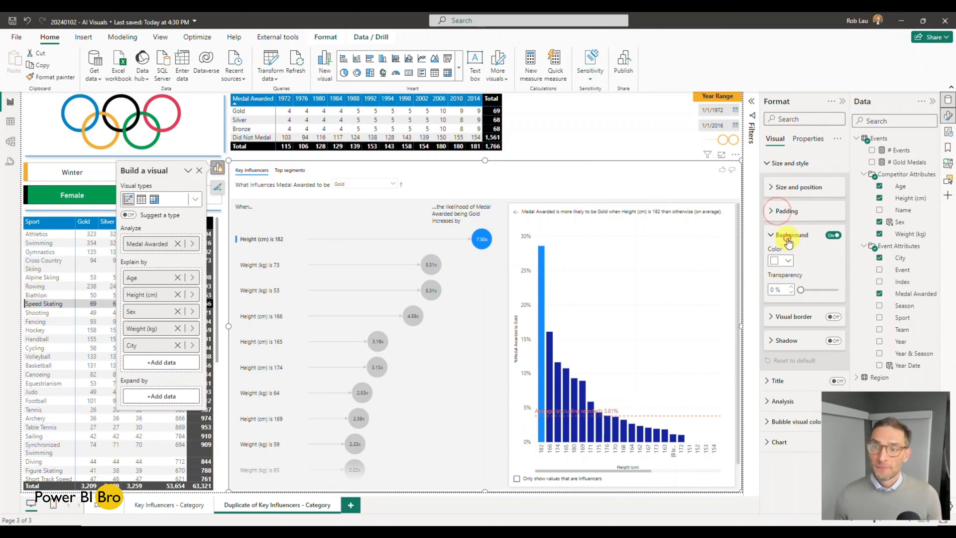
pyautogui.click(789, 262)
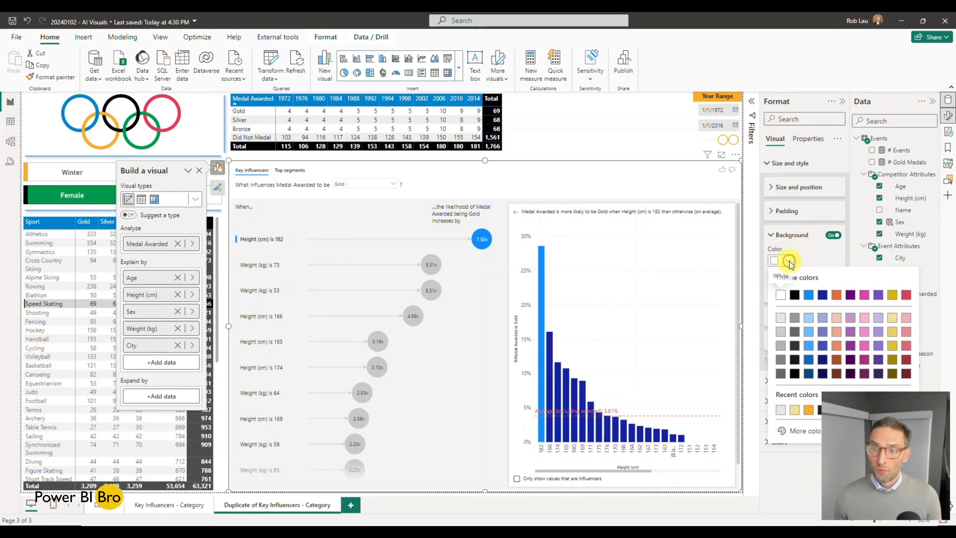
pyautogui.click(808, 294)
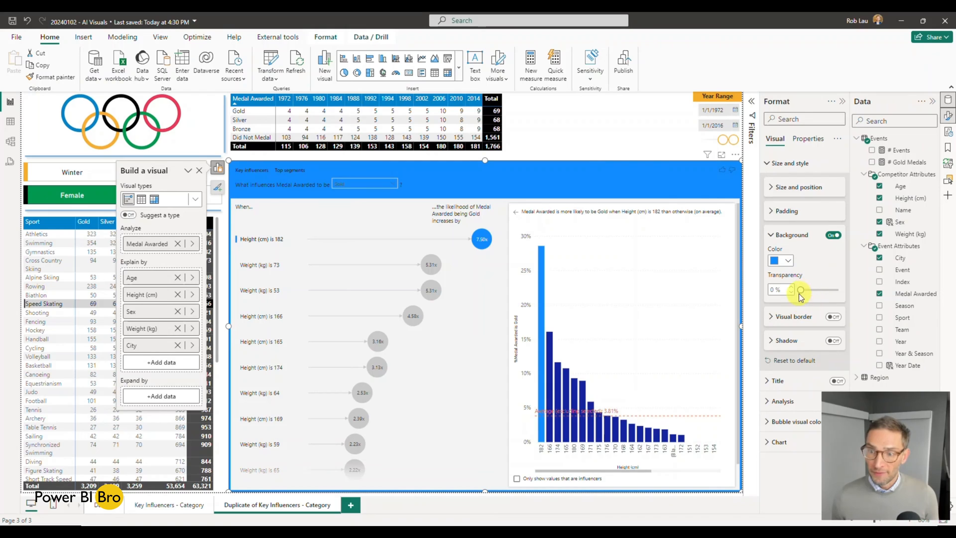
pyautogui.moveTo(801, 290); pyautogui.dragTo(829, 292)
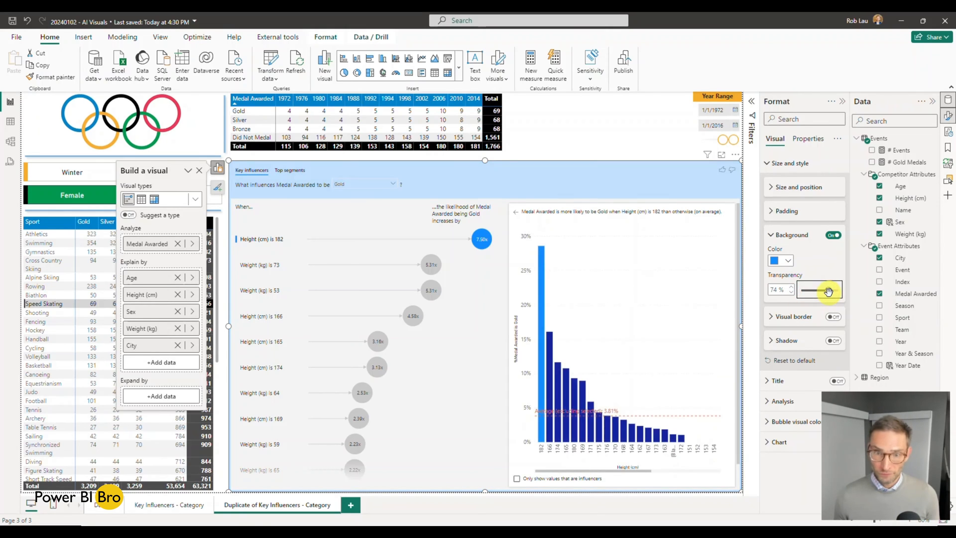
# Step: Copy the hex code #0082CB from the column header background colour of the medals-by-year table
pyautogui.click(516, 114)
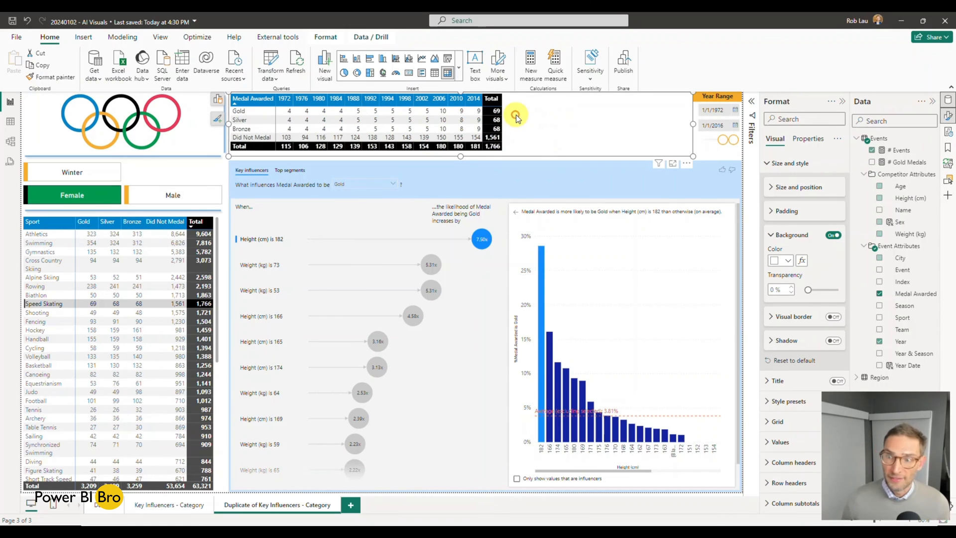
pyautogui.scroll(-5, 795, 249)
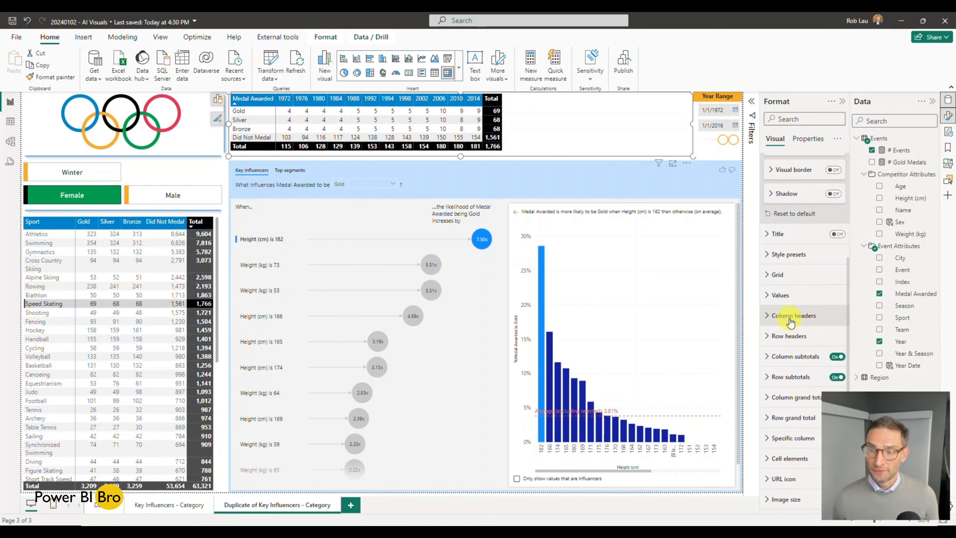
pyautogui.click(792, 314)
pyautogui.scroll(-3, 791, 319)
pyautogui.click(787, 273)
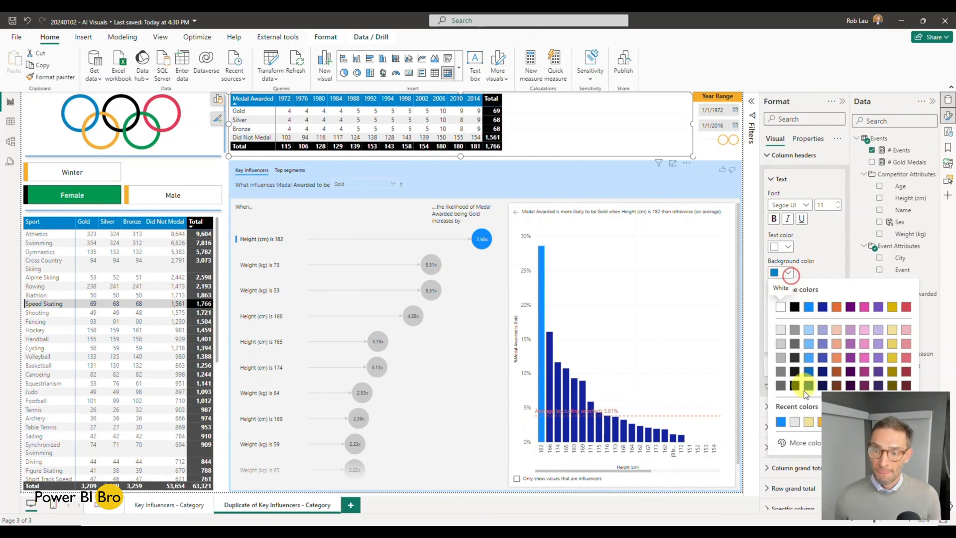
pyautogui.click(797, 443)
pyautogui.hotkey('ctrl', 'c')
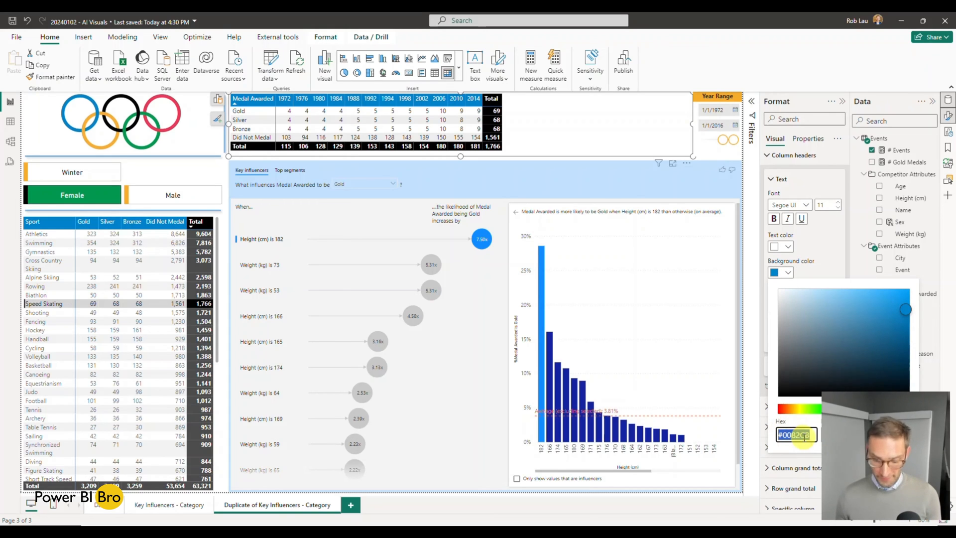
pyautogui.click(550, 180)
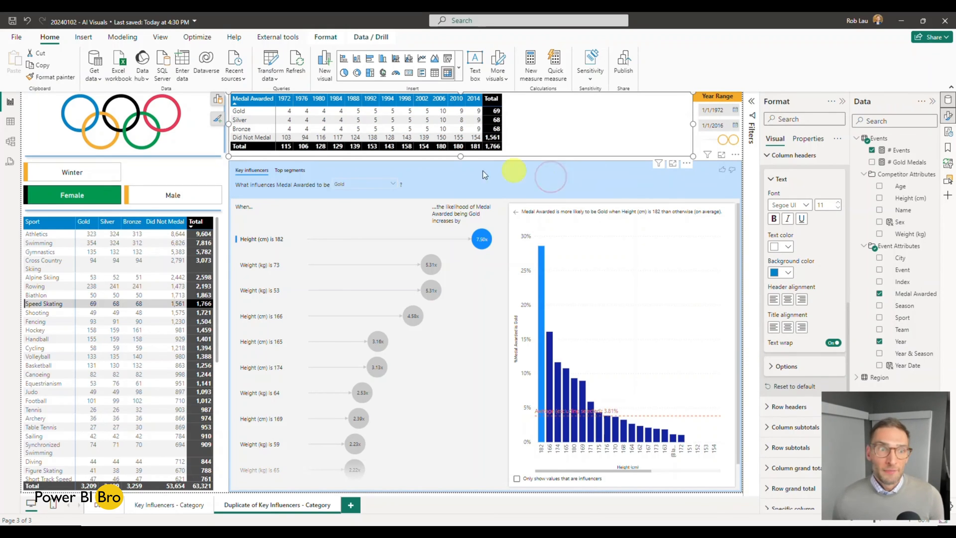
# Step: Apply the copied #0082CB as the key influencers visual's background colour and set its transparency to 82%
pyautogui.click(268, 165)
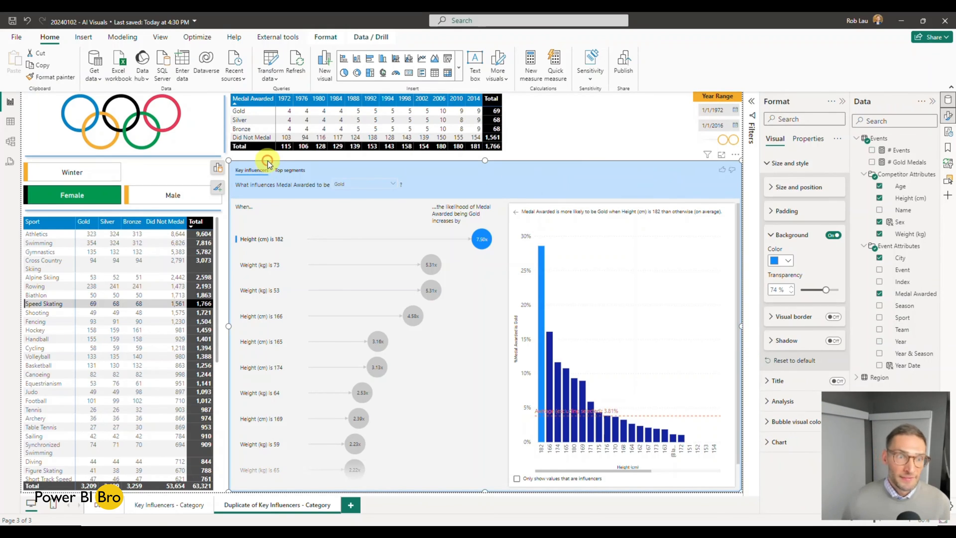
pyautogui.click(790, 262)
pyautogui.click(799, 441)
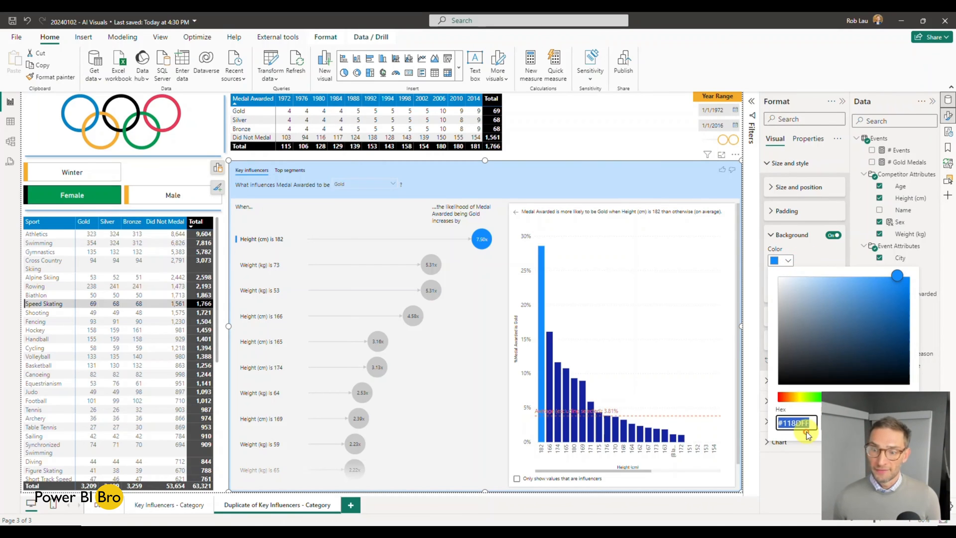
pyautogui.hotkey('ctrl', 'v')
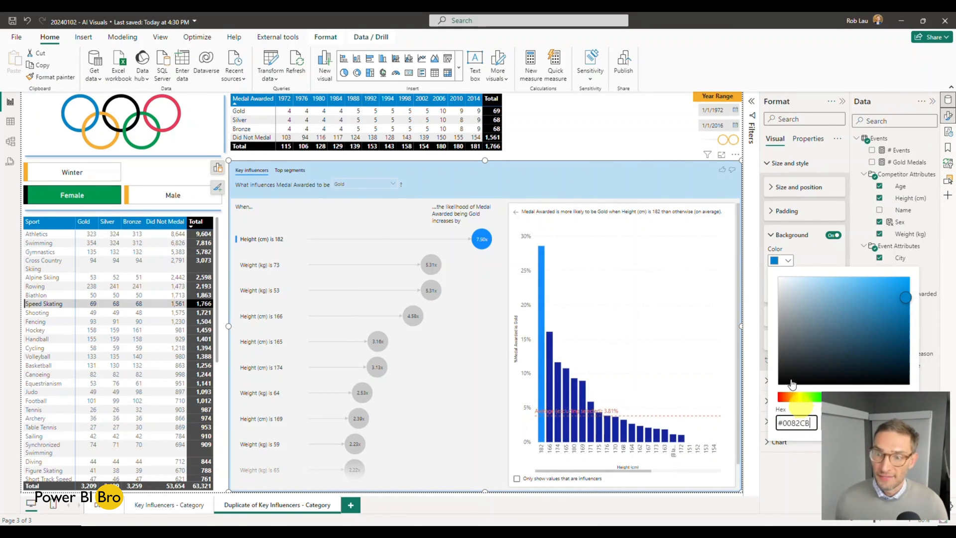
pyautogui.click(822, 241)
pyautogui.click(812, 256)
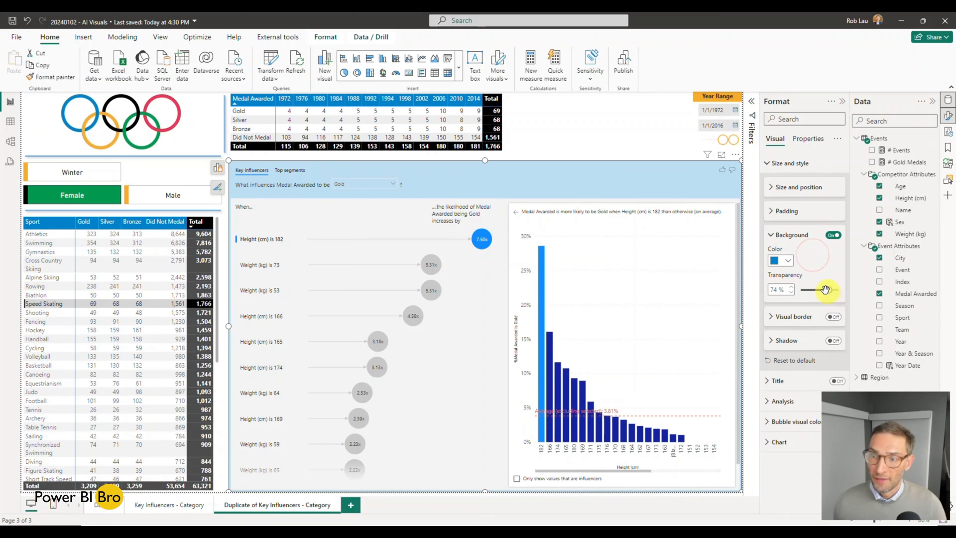
pyautogui.moveTo(825, 291); pyautogui.dragTo(831, 291)
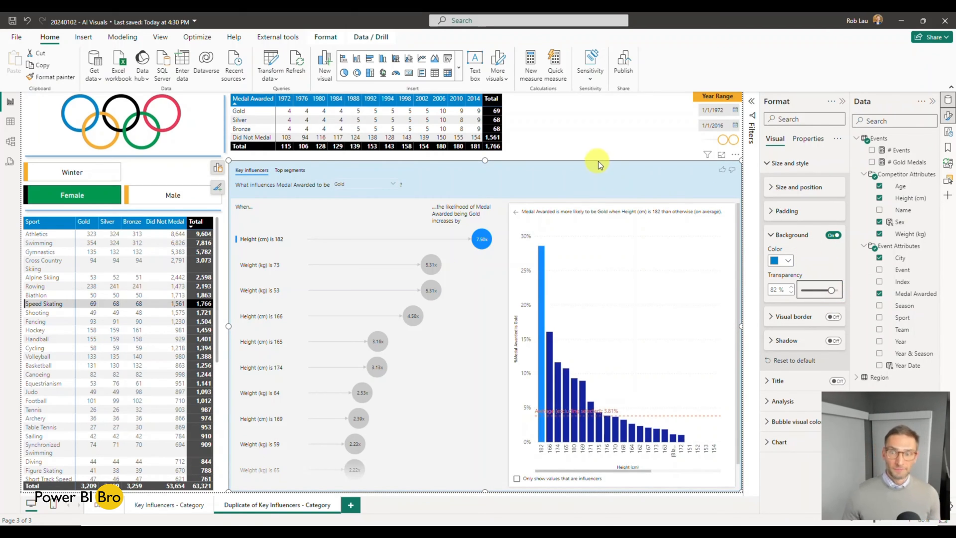
# Step: Turn on the key influencers visual's shadow and resize the visual slightly smaller at its top-right and bottom-right corners
pyautogui.click(834, 341)
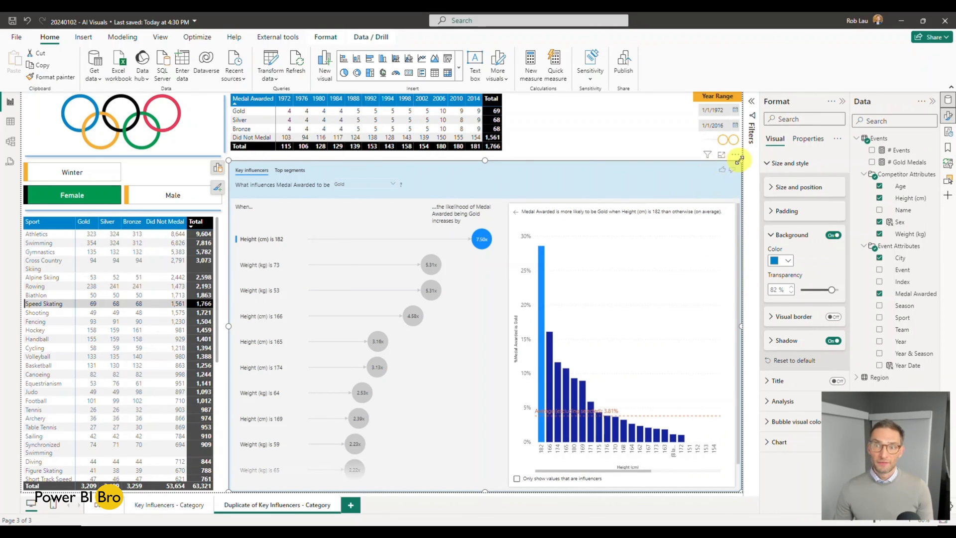
pyautogui.moveTo(740, 160); pyautogui.dragTo(731, 164)
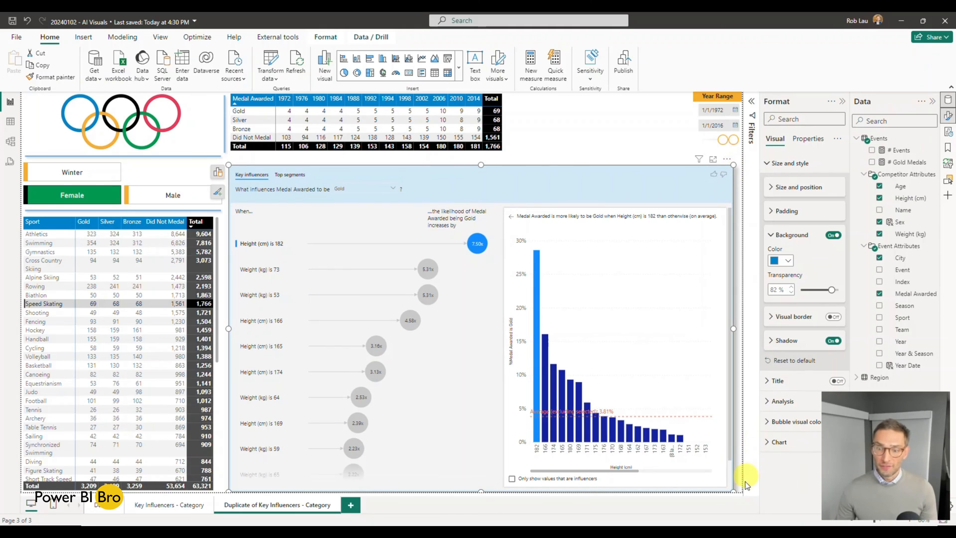
pyautogui.moveTo(732, 492); pyautogui.dragTo(732, 479)
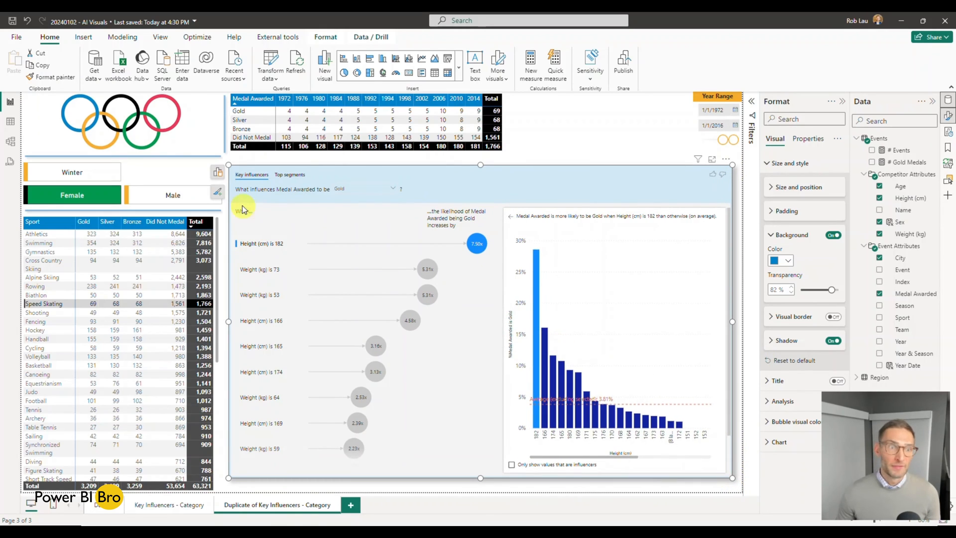
# Step: Try displaying a title on the key influencers visual
pyautogui.click(771, 172)
pyautogui.click(775, 184)
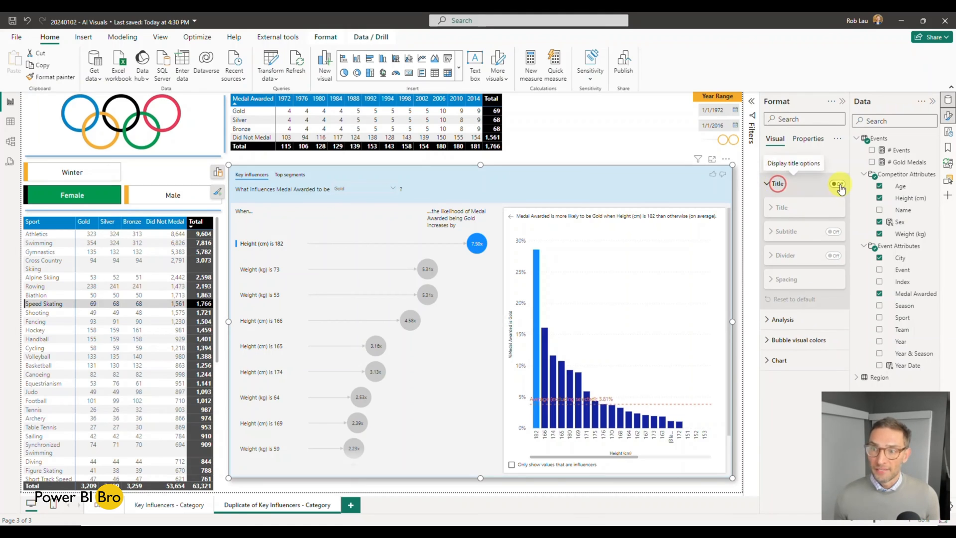
pyautogui.click(839, 185)
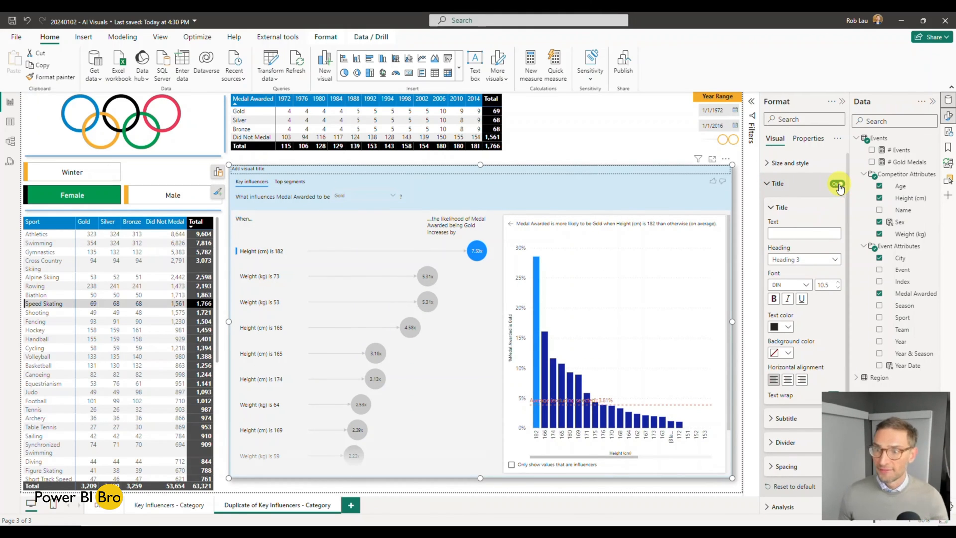
pyautogui.click(839, 185)
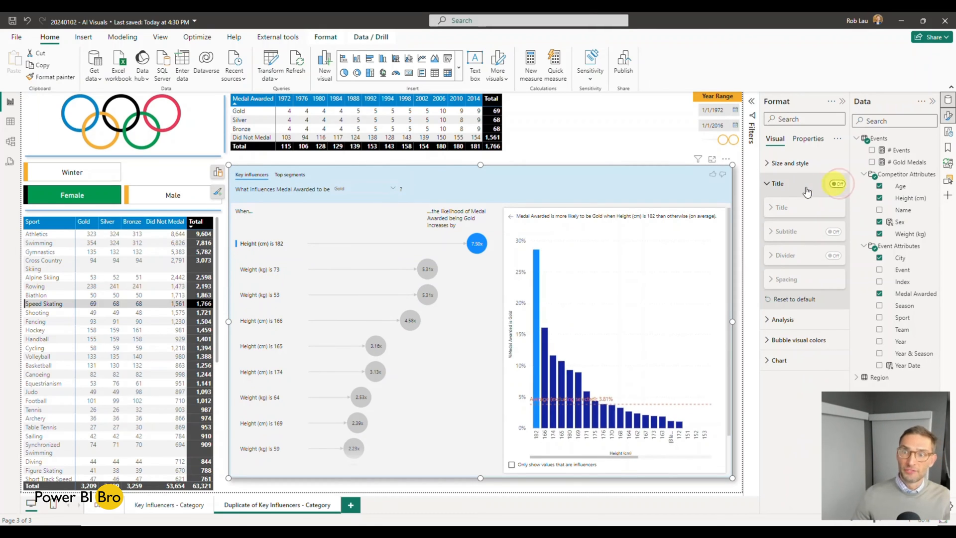
# Step: On the original Key Influencers - Category page, sort the influencers by count and examine the count details for Age is 24
pyautogui.click(771, 185)
pyautogui.click(786, 205)
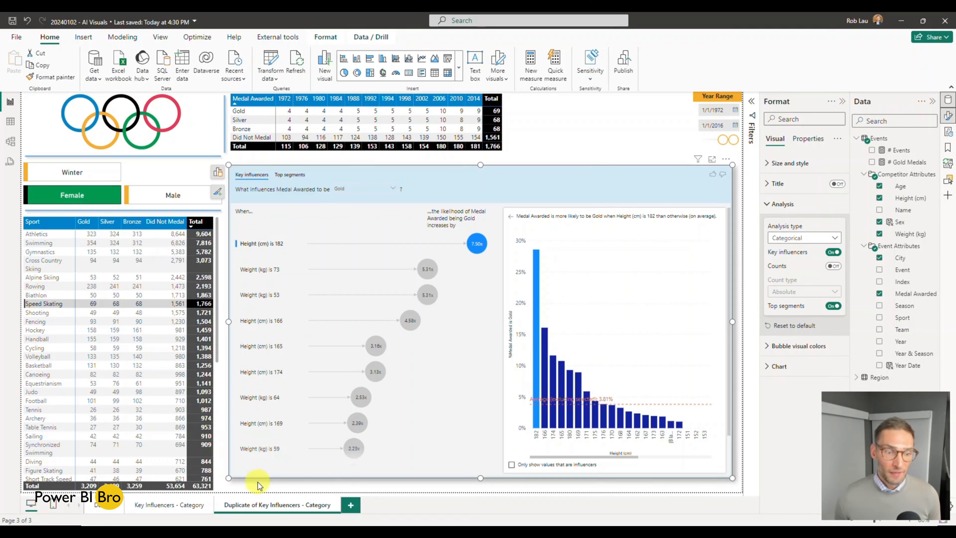
pyautogui.click(179, 509)
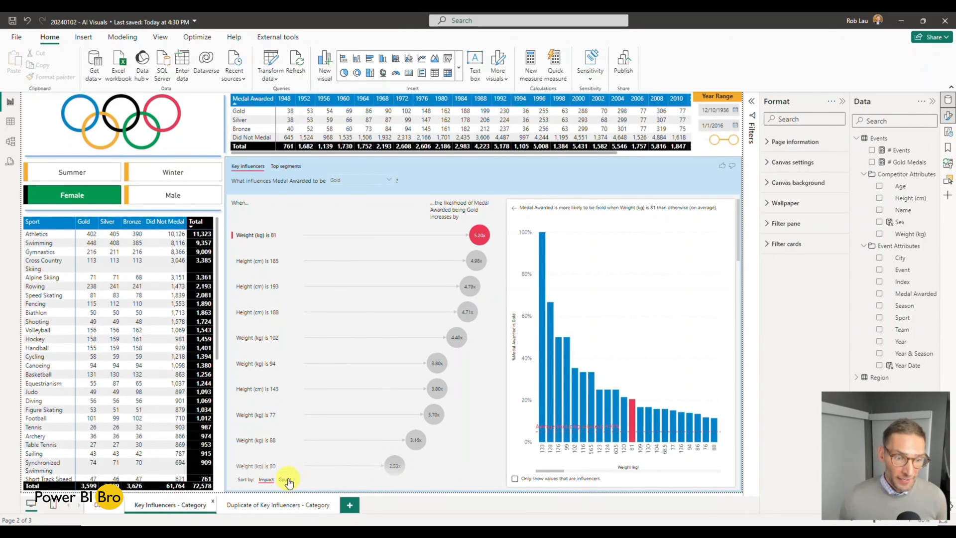
pyautogui.click(286, 480)
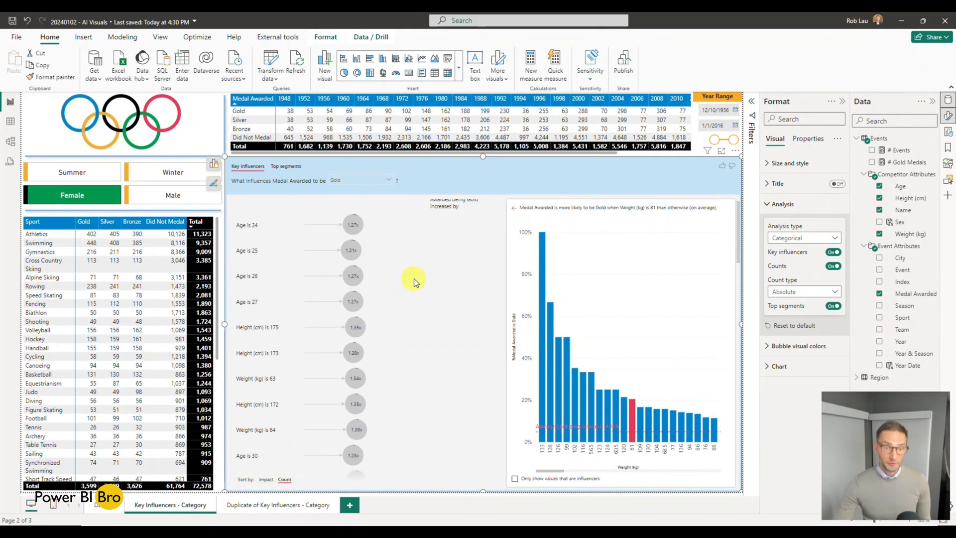
pyautogui.click(353, 235)
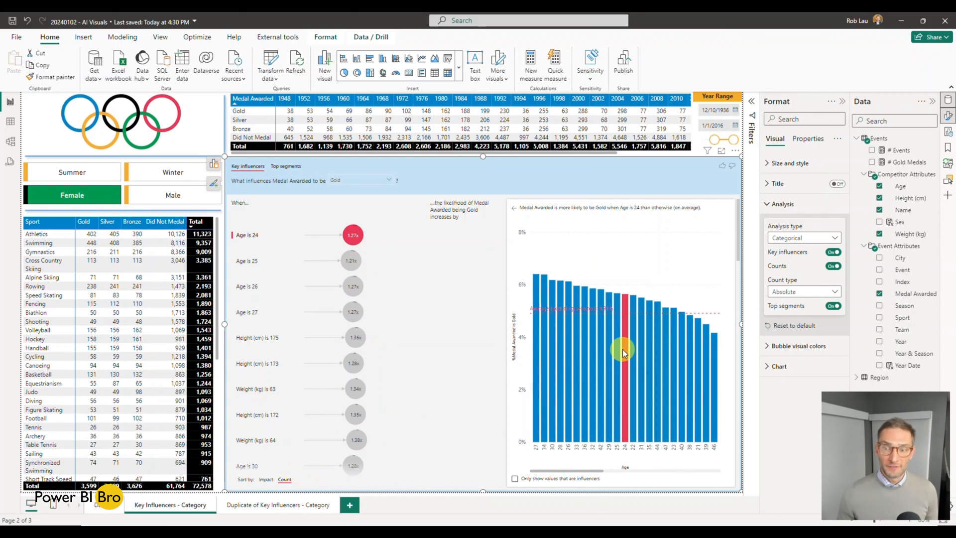
pyautogui.moveTo(623, 349)
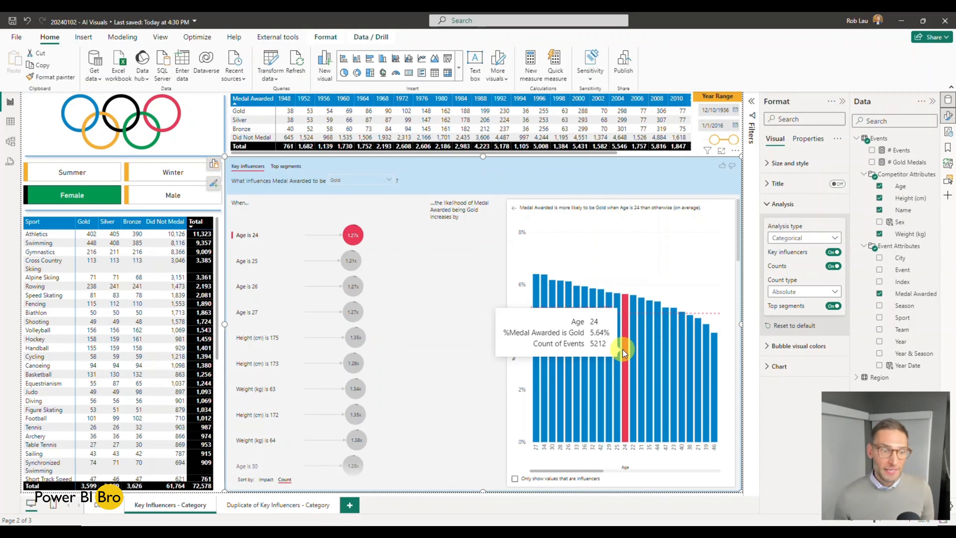
# Step: On the duplicate page, turn on counts for the key influencers visual and check its analysis type options and field assignments
pyautogui.click(271, 506)
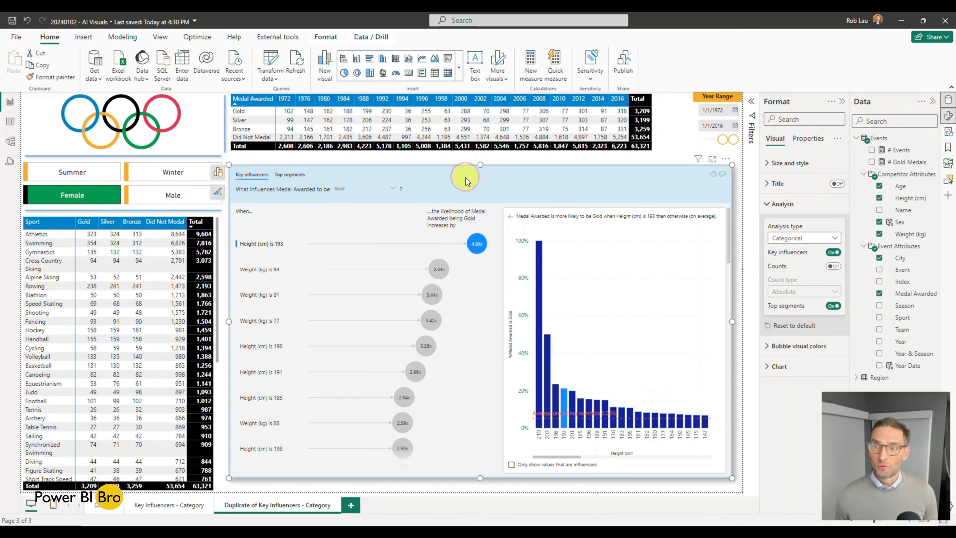
pyautogui.click(832, 267)
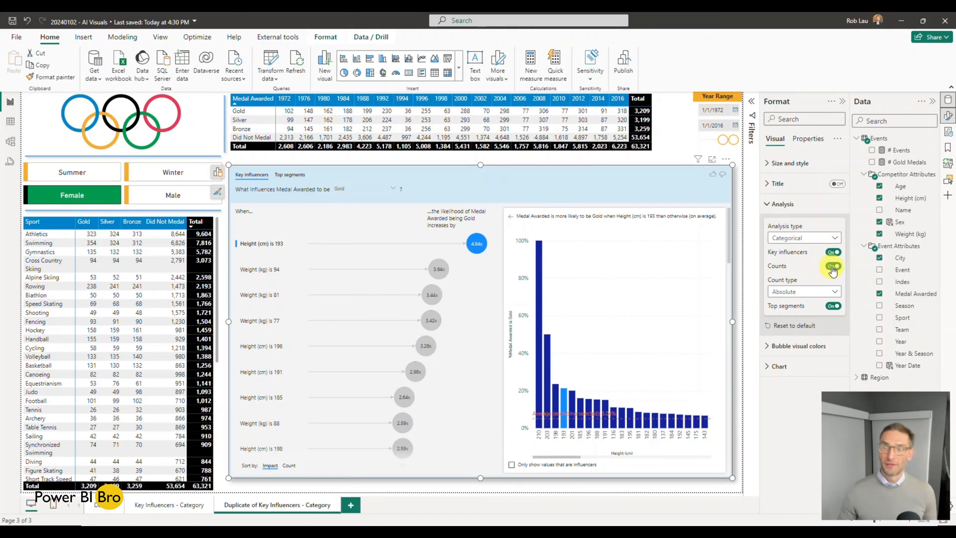
pyautogui.click(832, 238)
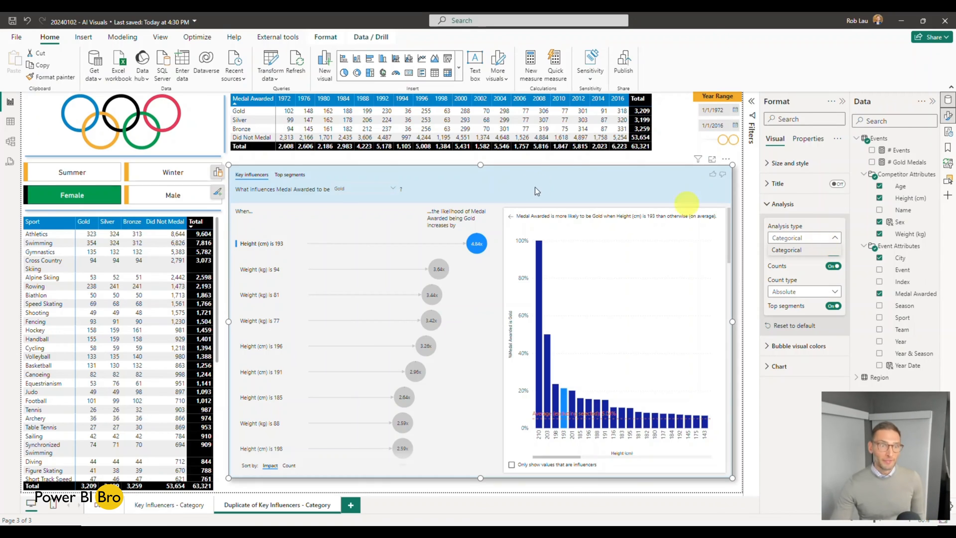
pyautogui.click(221, 174)
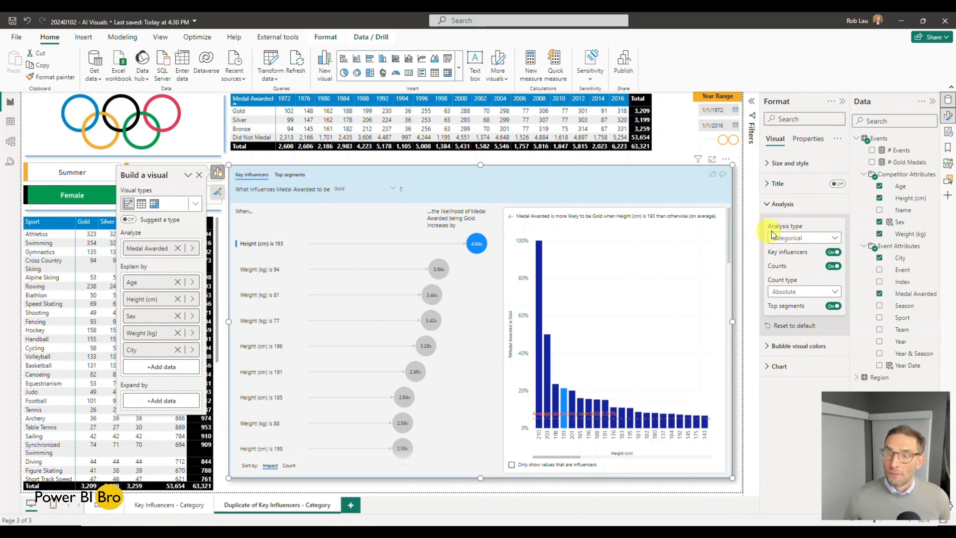
# Step: Try the Relative count type for the key influencers visual and switch back to Absolute
pyautogui.click(807, 293)
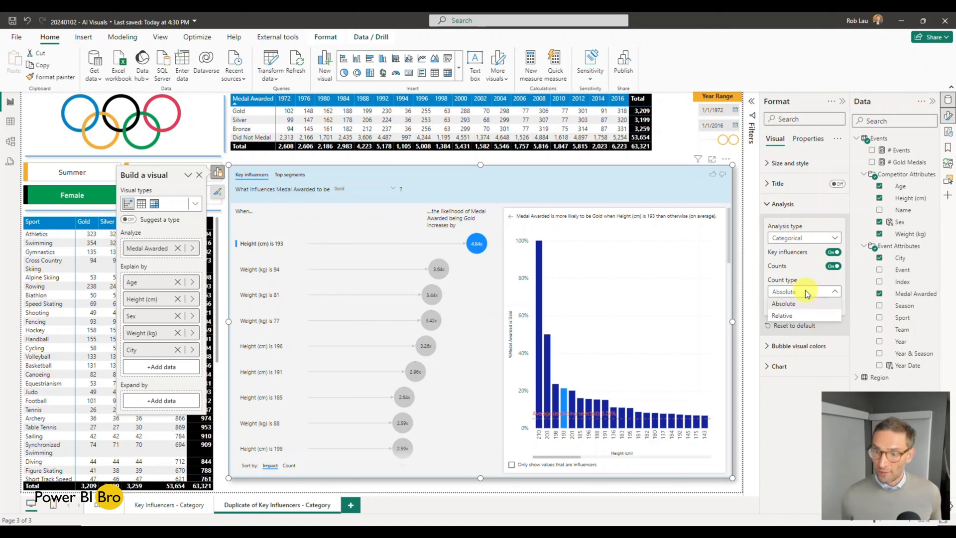
pyautogui.click(805, 303)
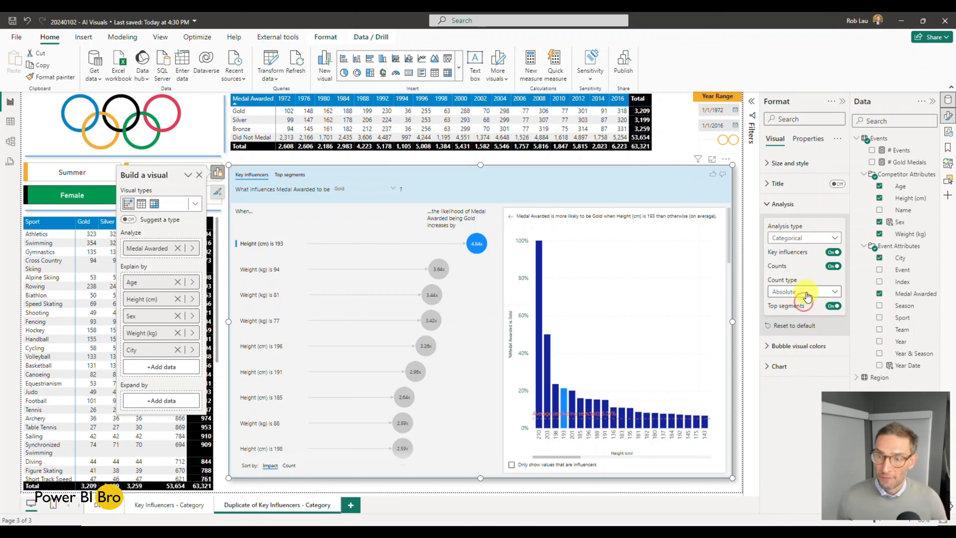
pyautogui.click(808, 288)
pyautogui.click(800, 314)
pyautogui.click(797, 292)
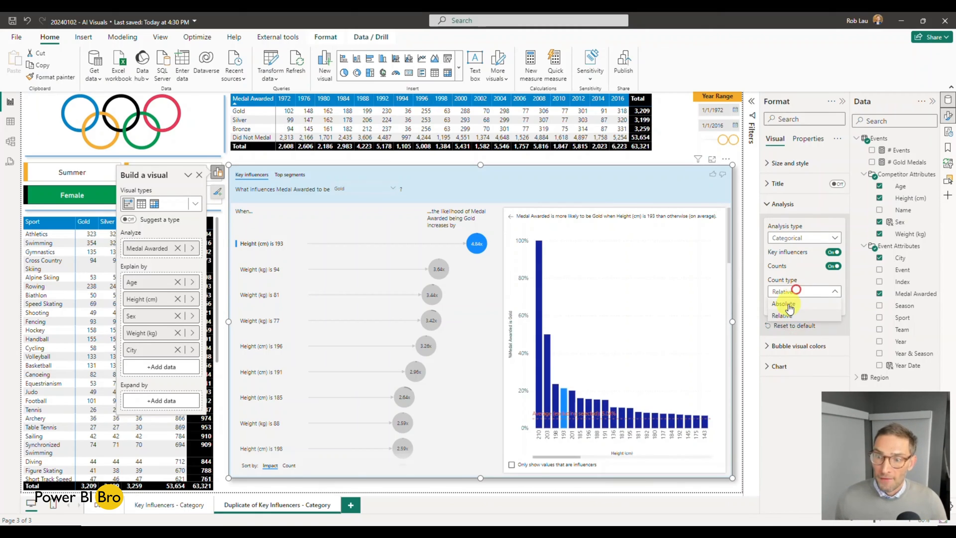
pyautogui.click(788, 304)
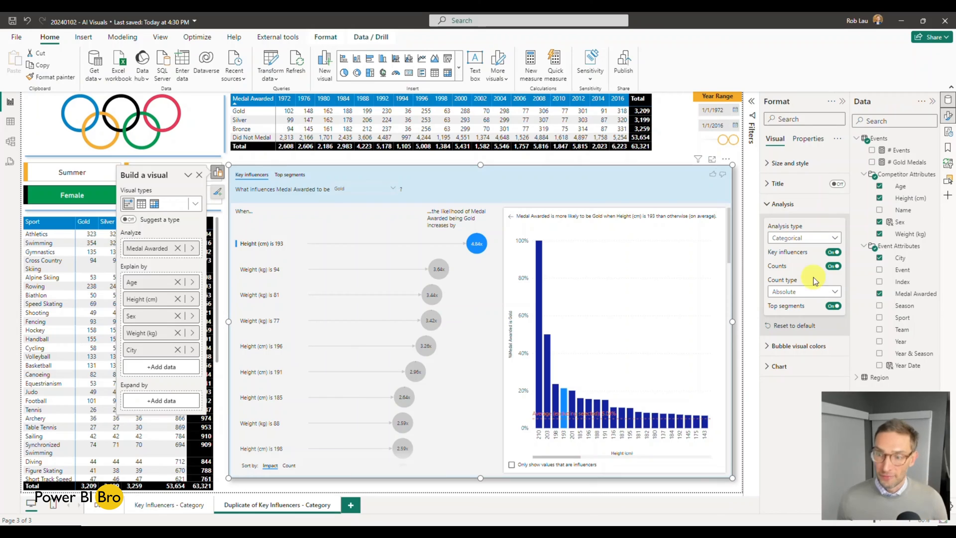
# Step: Set the bubble visual's other primary elements colour to the recently used blue #0082CB
pyautogui.click(776, 205)
pyautogui.click(777, 228)
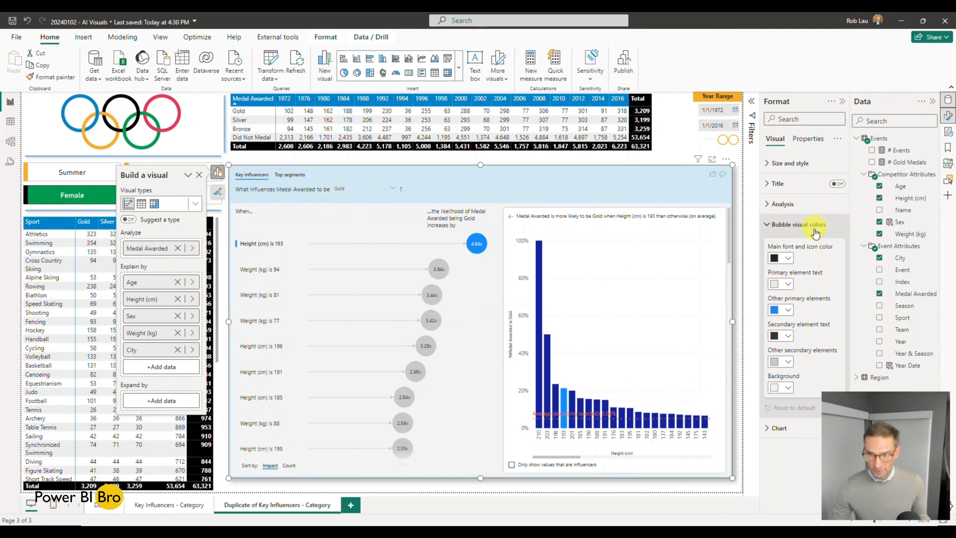
pyautogui.click(783, 309)
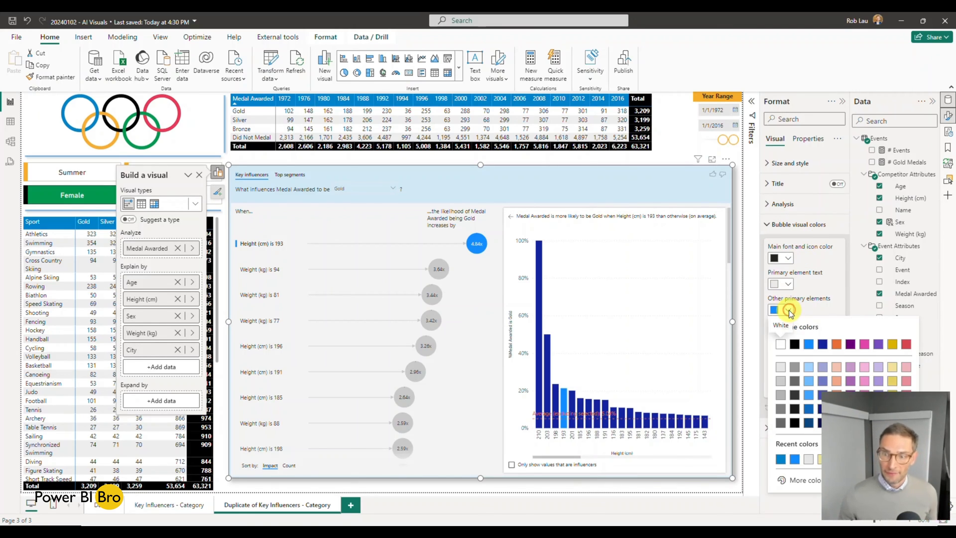
pyautogui.click(781, 460)
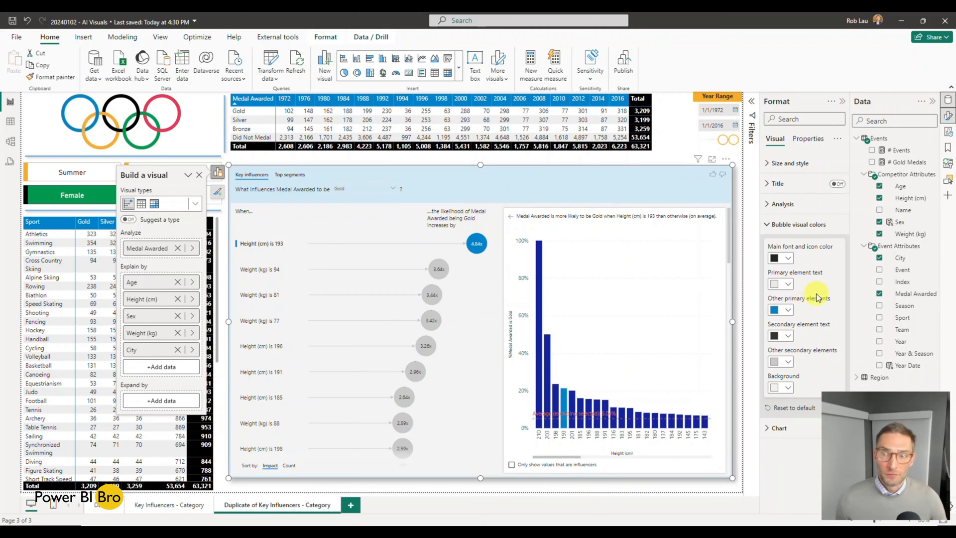
# Step: Copy the hex code #EA3955 from the other primary elements colour of the original page's key influencers visual
pyautogui.click(783, 309)
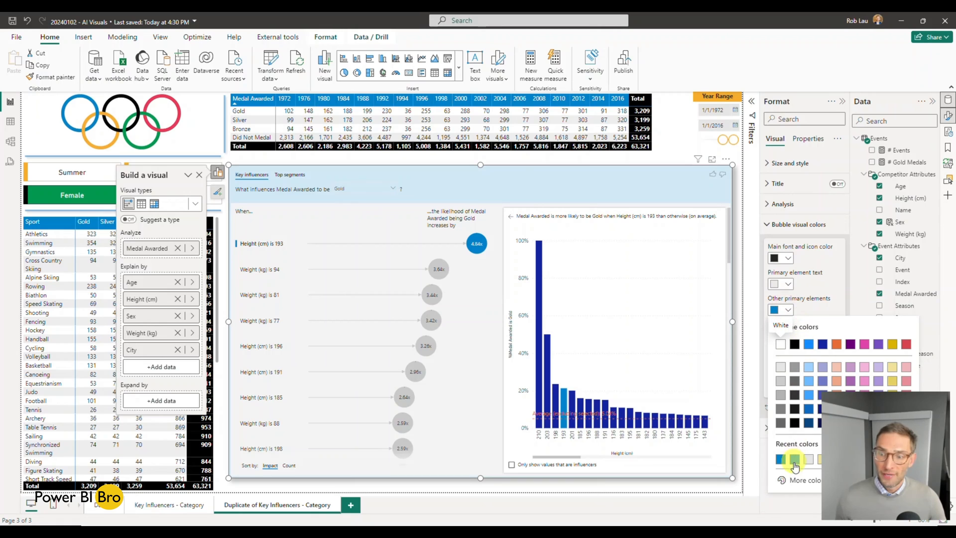
pyautogui.click(186, 509)
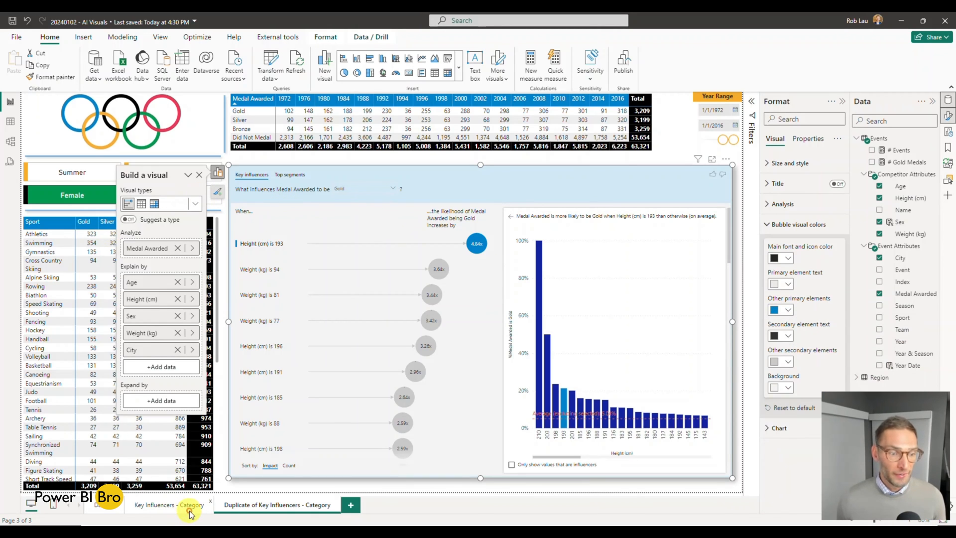
pyautogui.click(186, 508)
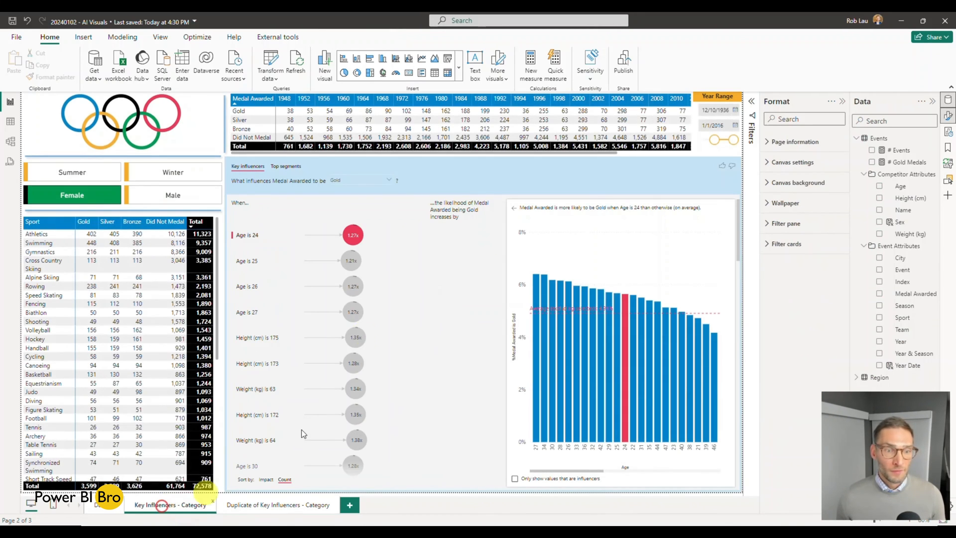
pyautogui.click(432, 164)
pyautogui.click(788, 310)
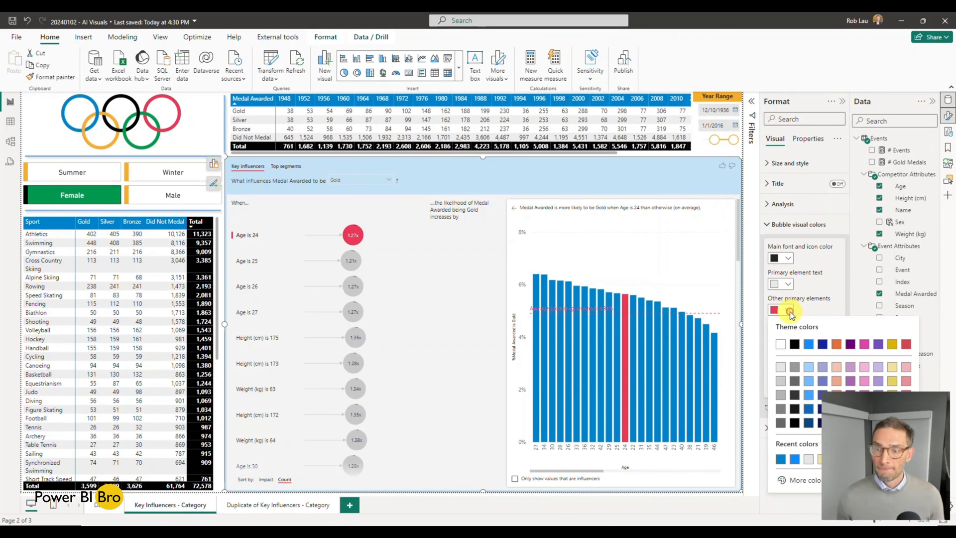
pyautogui.click(802, 474)
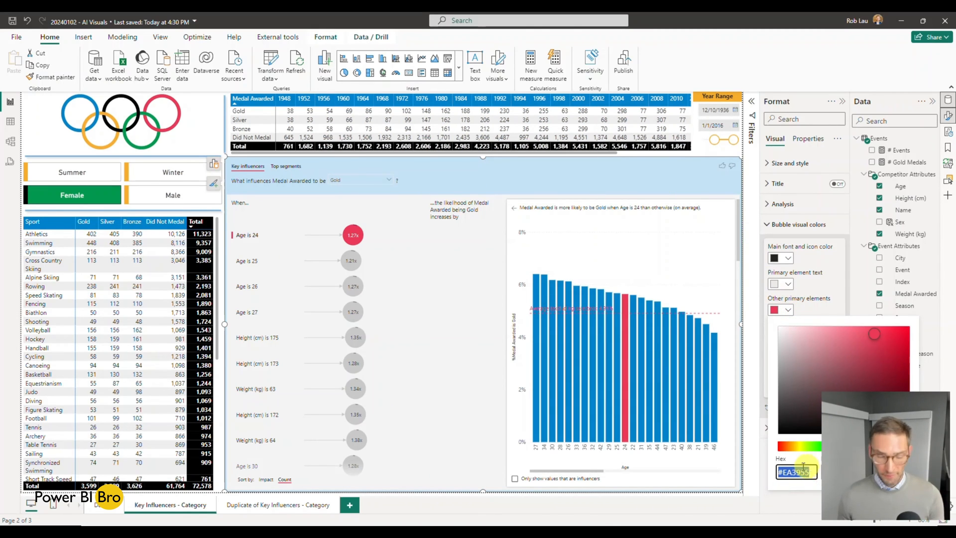
# Step: Set the duplicate page visual's other primary elements colour to the recently used red #EA3955
pyautogui.click(256, 507)
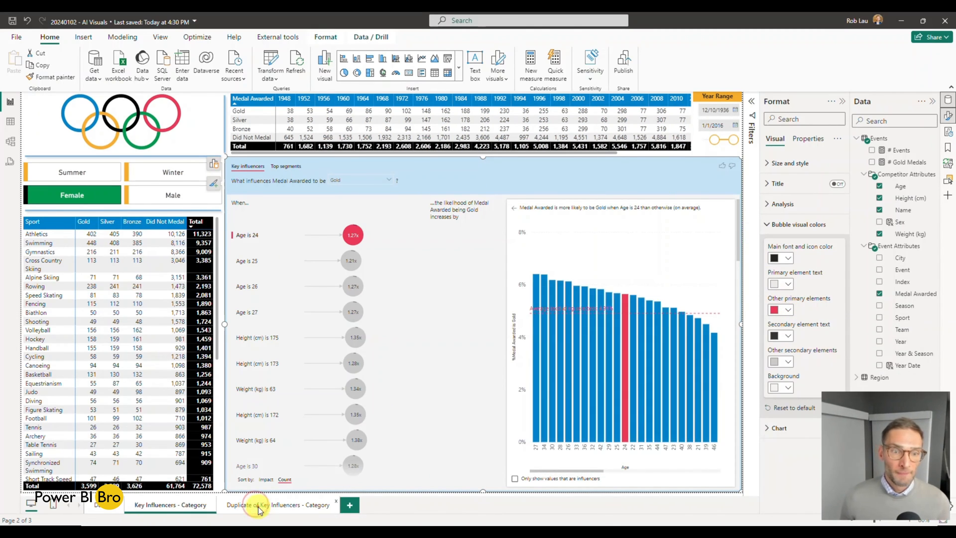
pyautogui.click(467, 180)
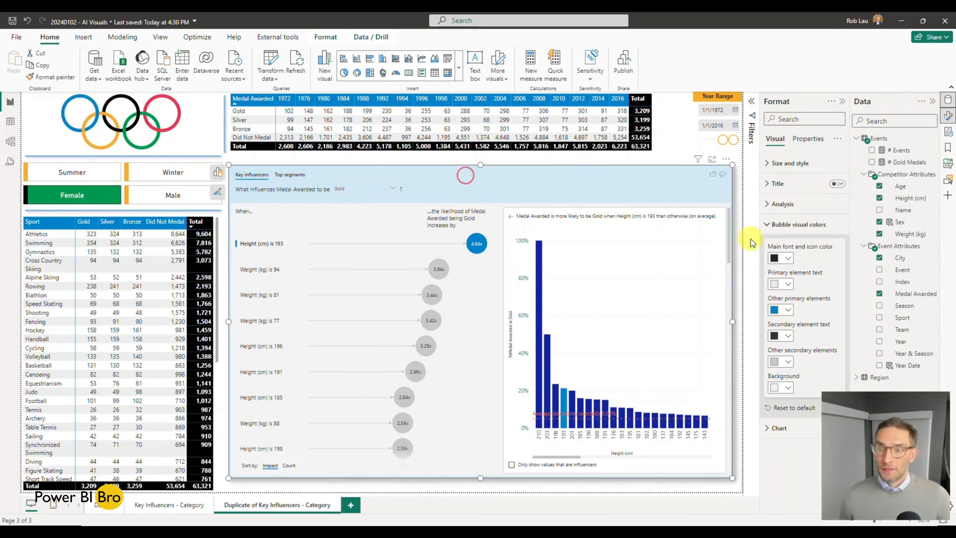
pyautogui.click(788, 310)
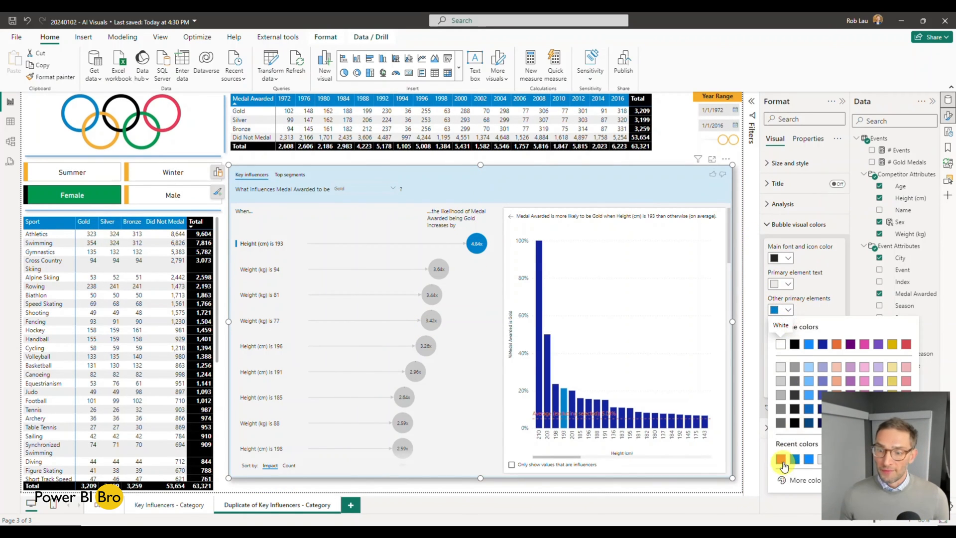
pyautogui.click(781, 459)
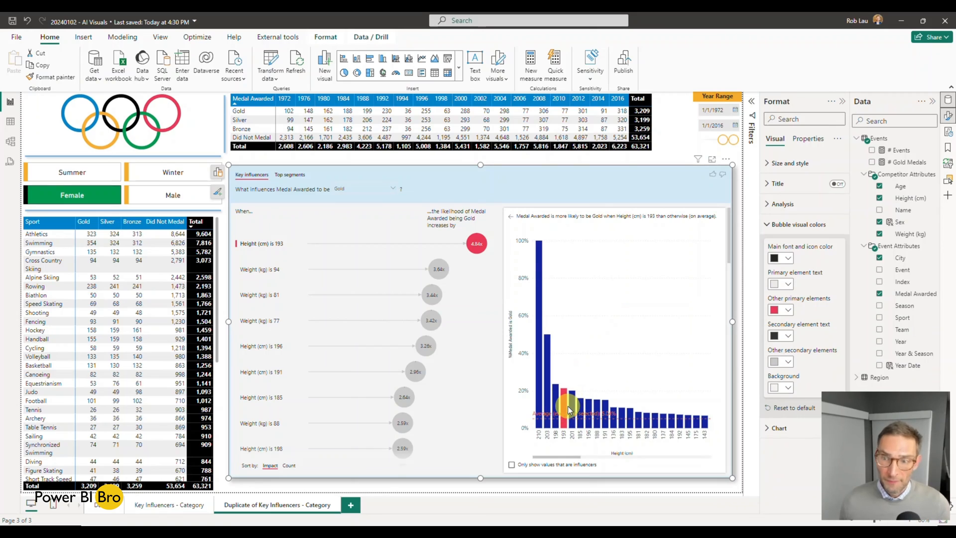
# Step: Set the chart's data colour to the recently used blue #0082CB and sort the duplicate visual's influencers by count
pyautogui.click(778, 428)
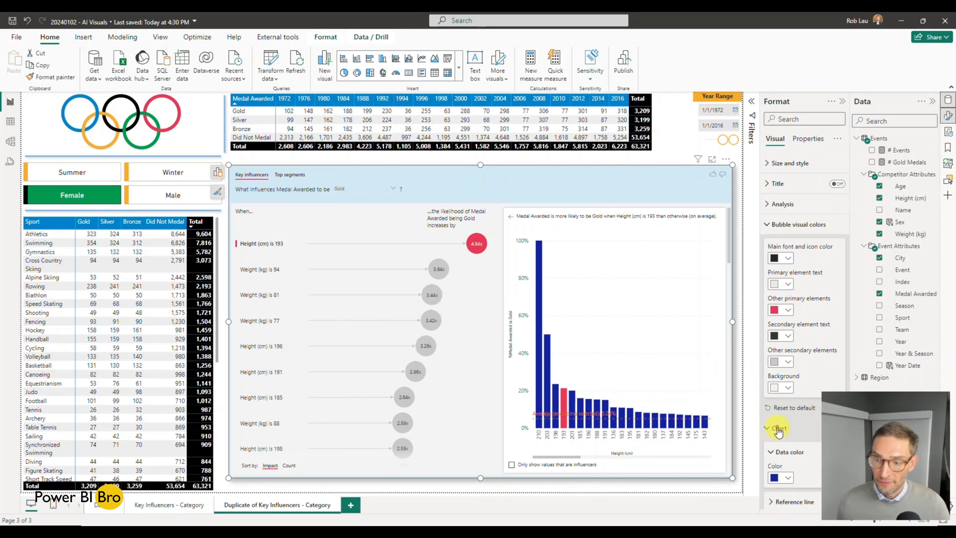
pyautogui.scroll(-1, 800, 418)
pyautogui.click(788, 455)
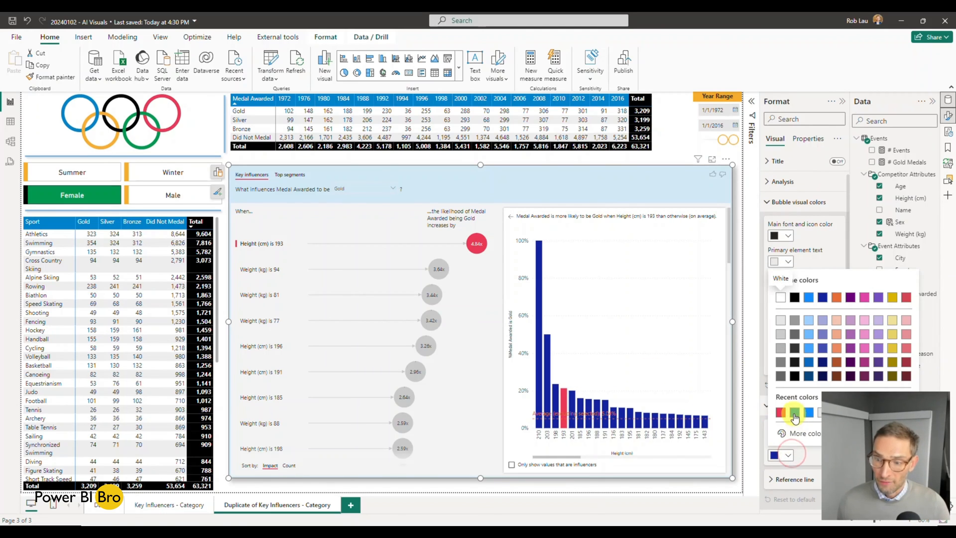
pyautogui.click(795, 416)
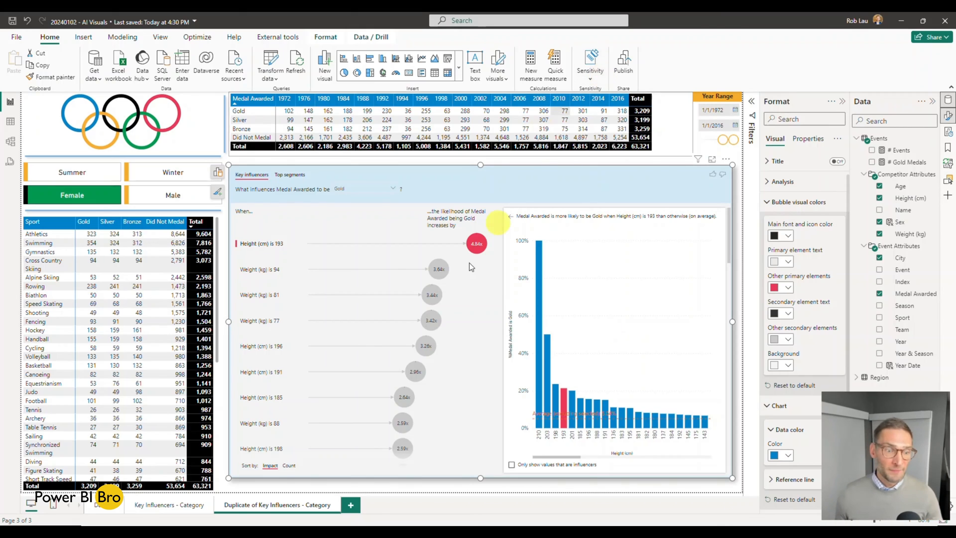
pyautogui.click(290, 466)
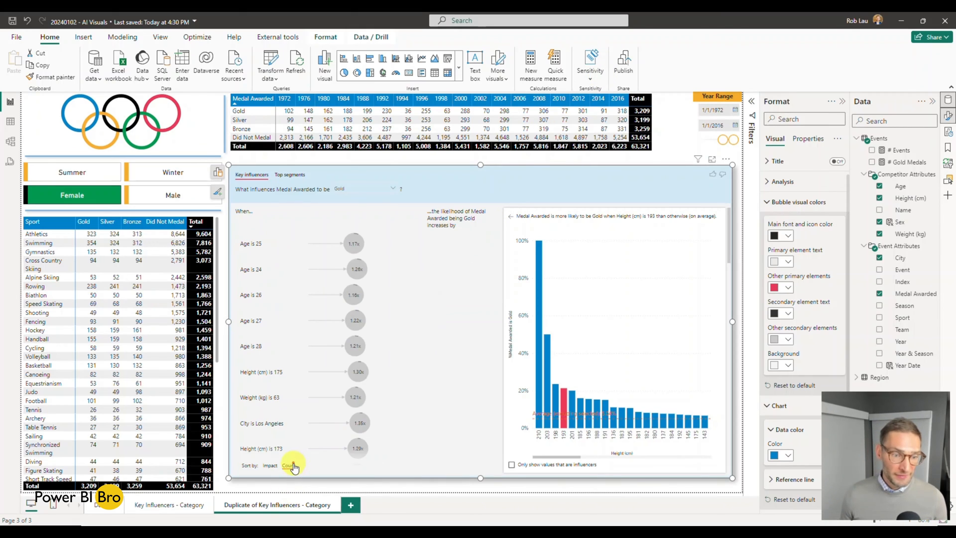
# Step: Show the breakdown for the Age is 25 influencer, and temporarily filter the page to the Shooting sport
pyautogui.click(352, 246)
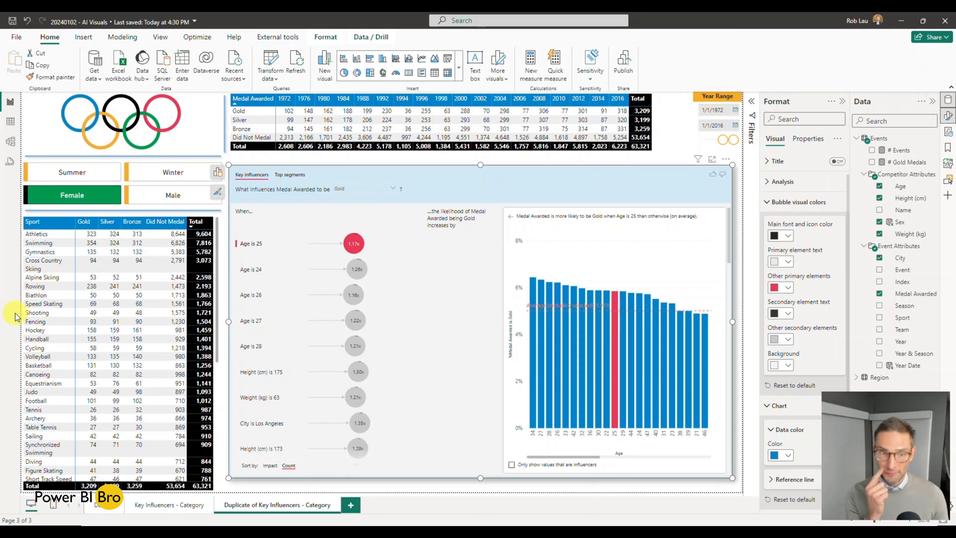
pyautogui.click(39, 321)
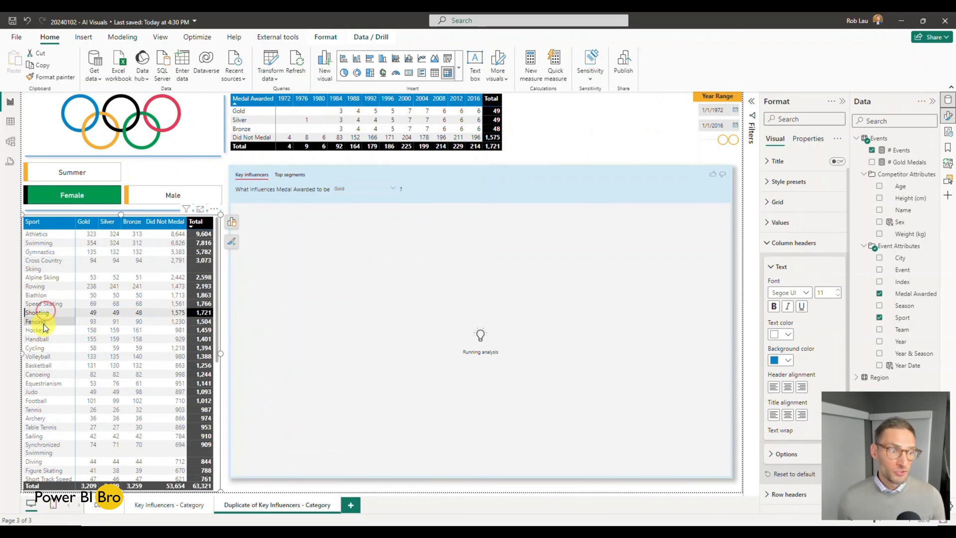
pyautogui.click(43, 323)
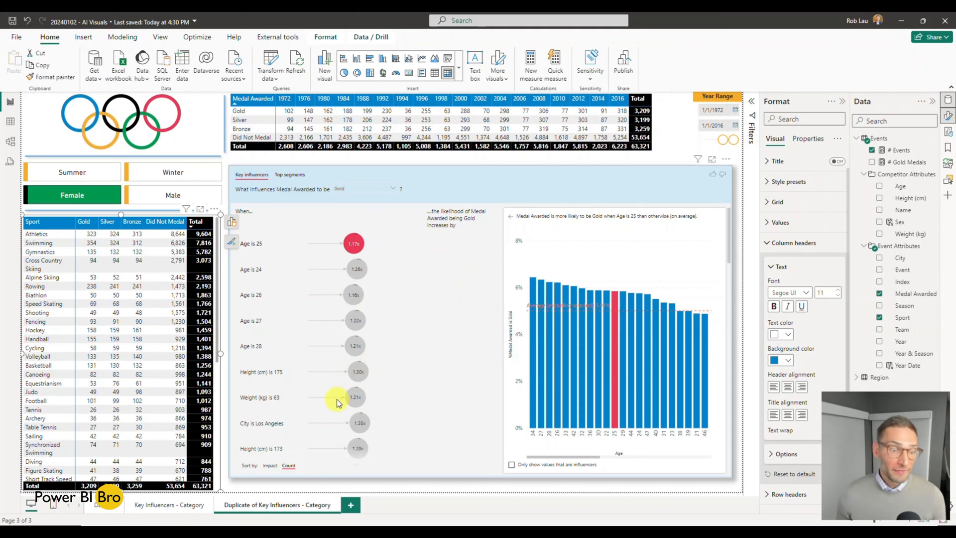
pyautogui.rightClick(267, 507)
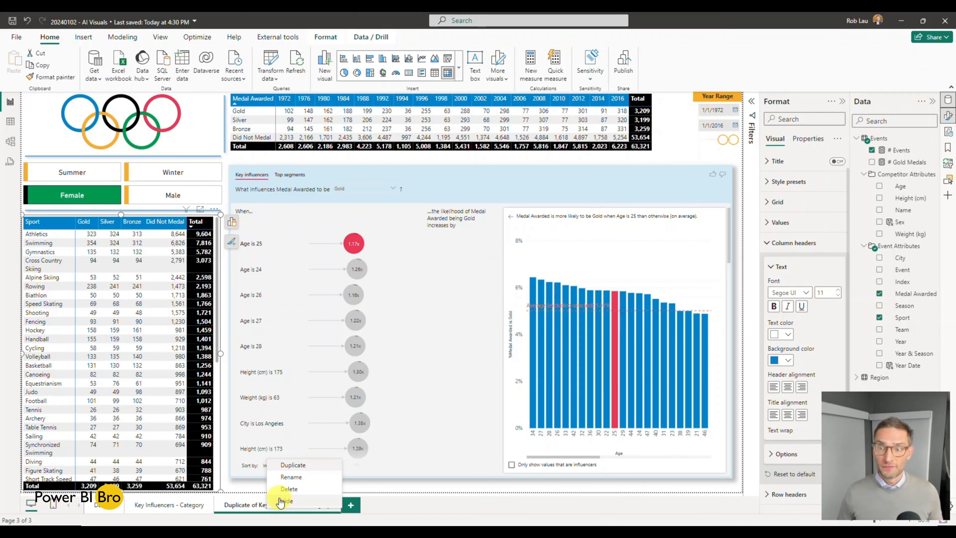
pyautogui.click(474, 192)
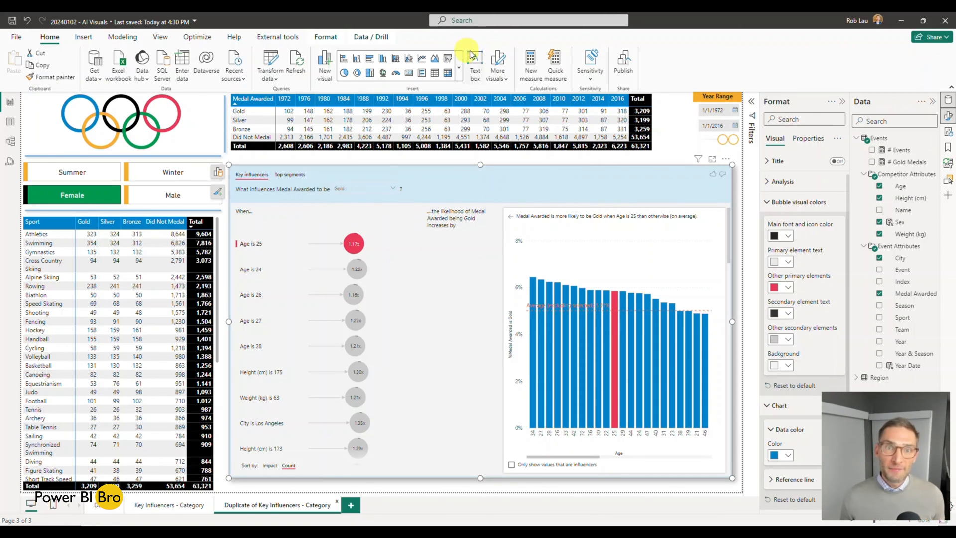
pyautogui.click(460, 68)
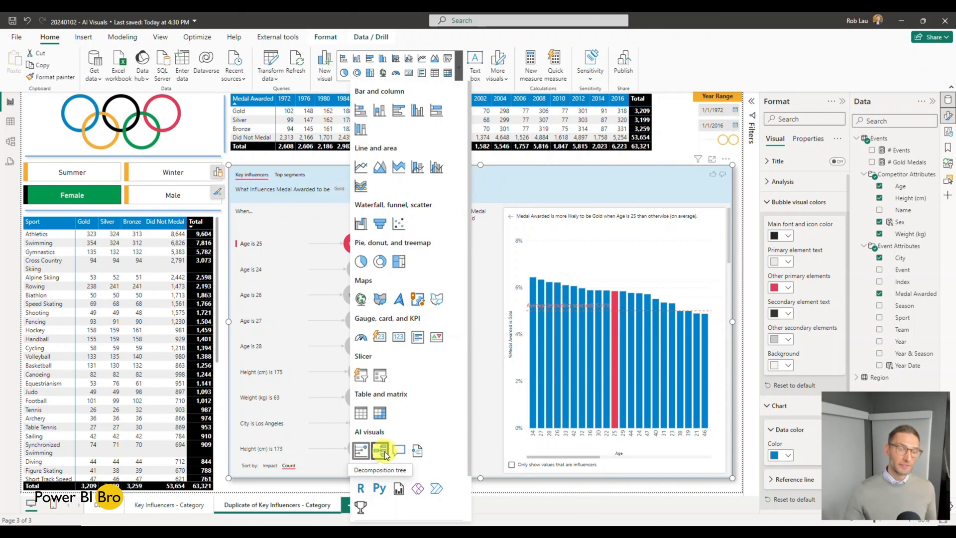
pyautogui.click(545, 184)
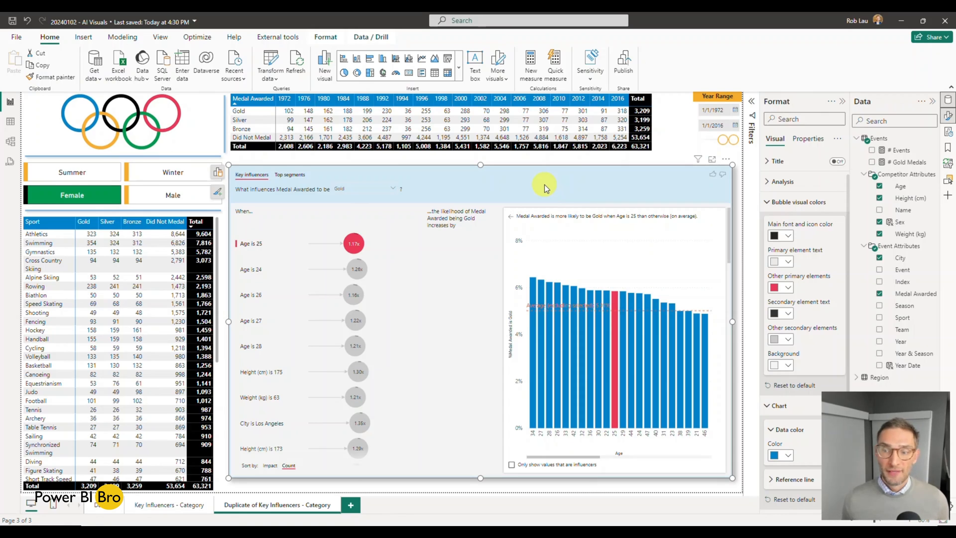
# Step: Duplicate the Duplicate of Key Influencers - Category page and select the key influencers visual on the new copy
pyautogui.rightClick(299, 505)
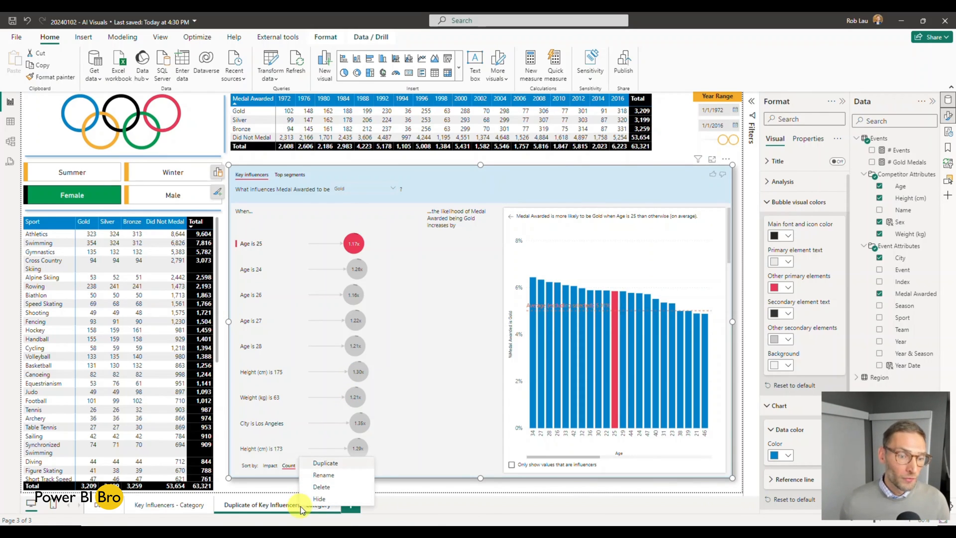
pyautogui.click(324, 464)
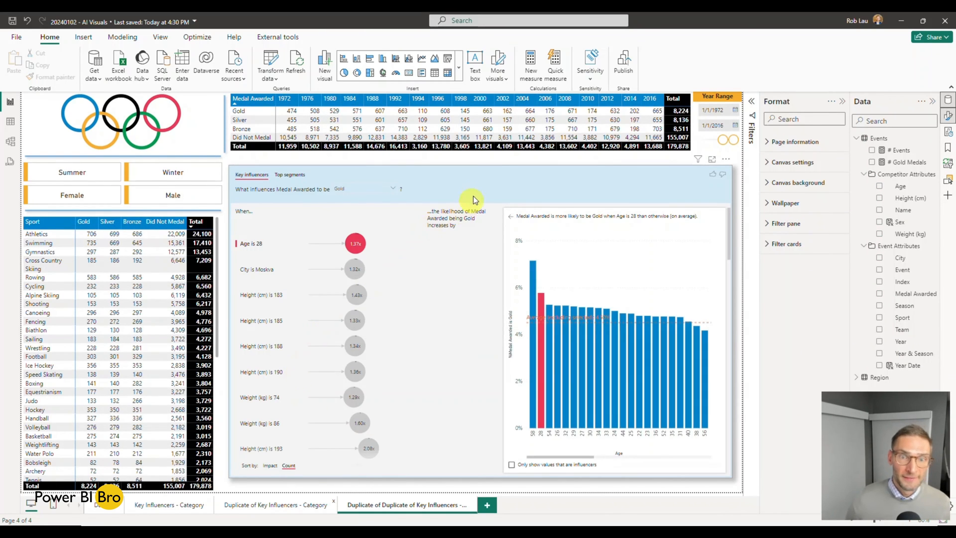
pyautogui.click(478, 190)
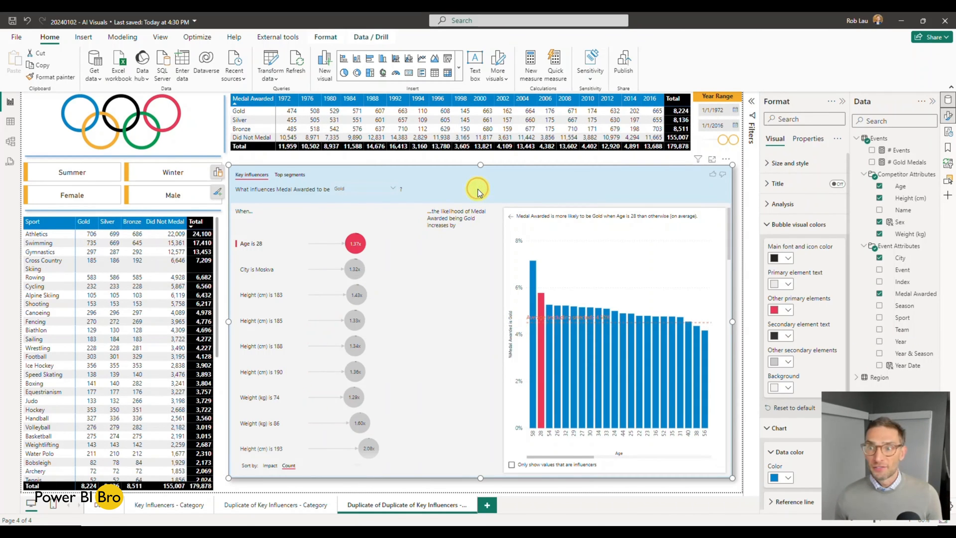
# Step: Check the # Gold Medals measure's formula and replace Medal Awarded with # Gold Medals as the key influencers visual's analyzed field
pyautogui.click(910, 163)
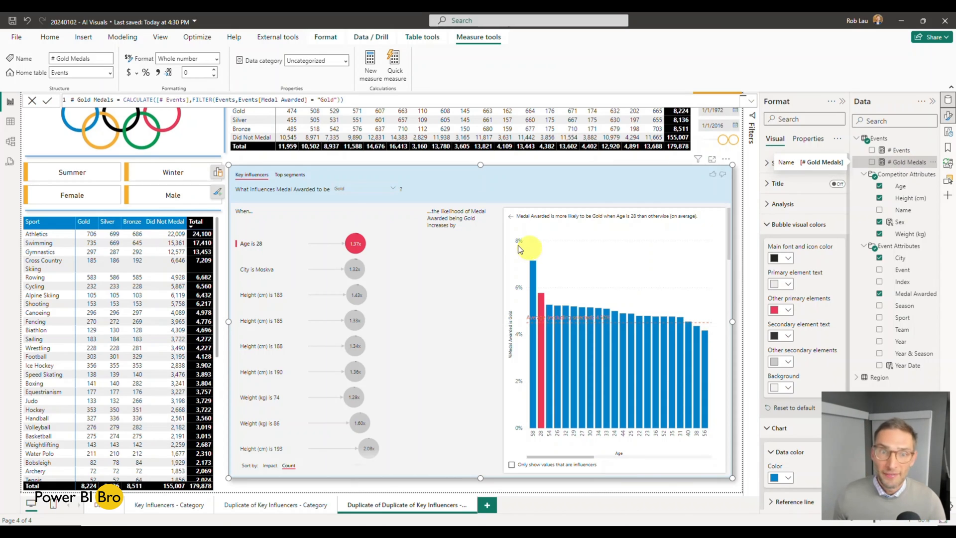
pyautogui.click(501, 161)
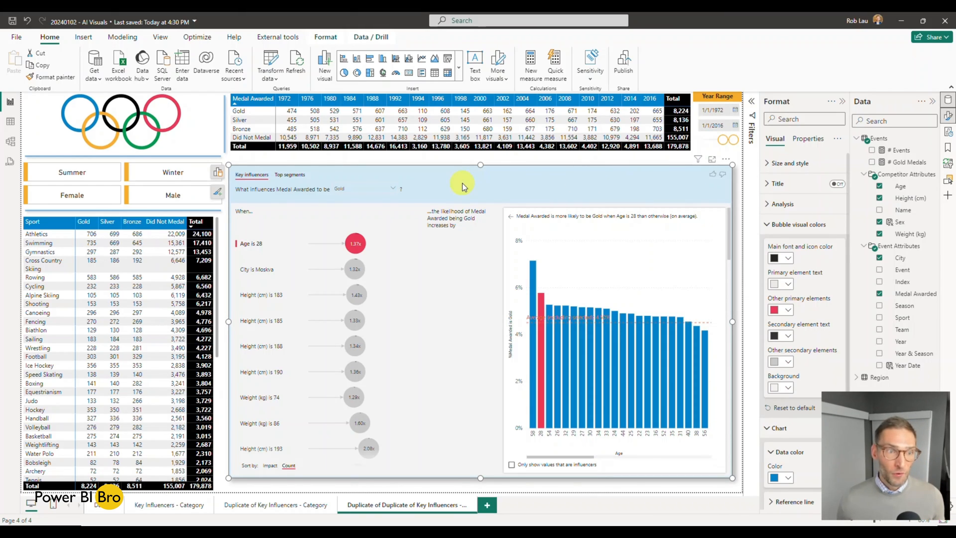
pyautogui.click(217, 172)
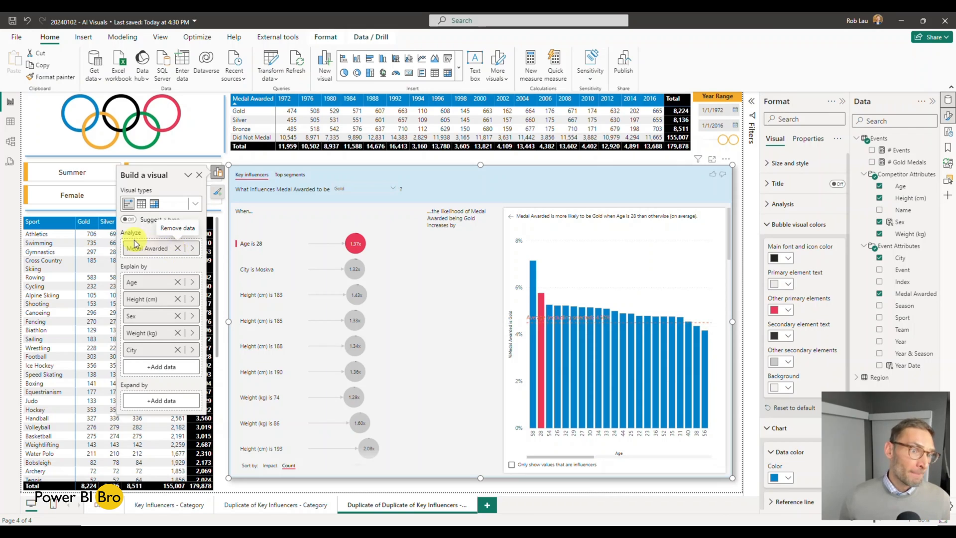
pyautogui.click(177, 249)
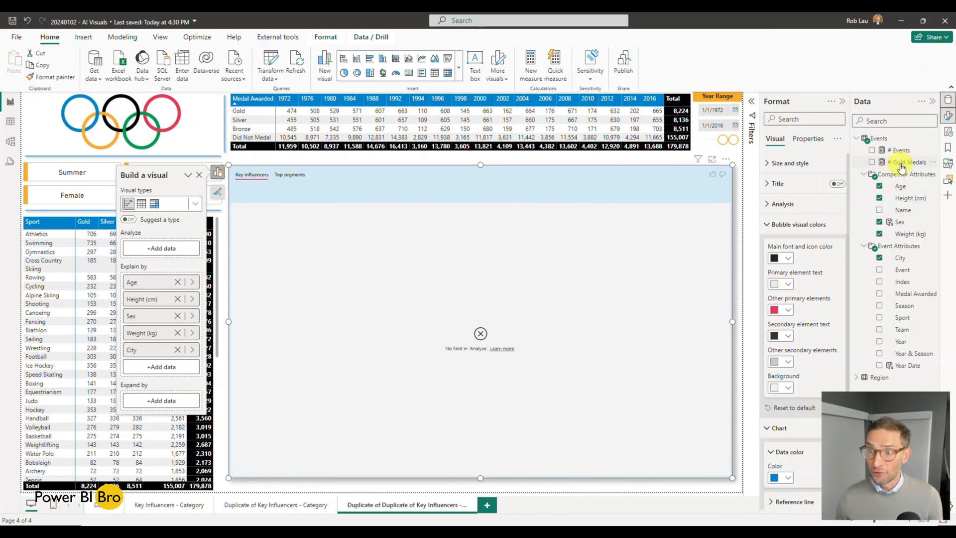
pyautogui.moveTo(897, 162); pyautogui.dragTo(172, 250)
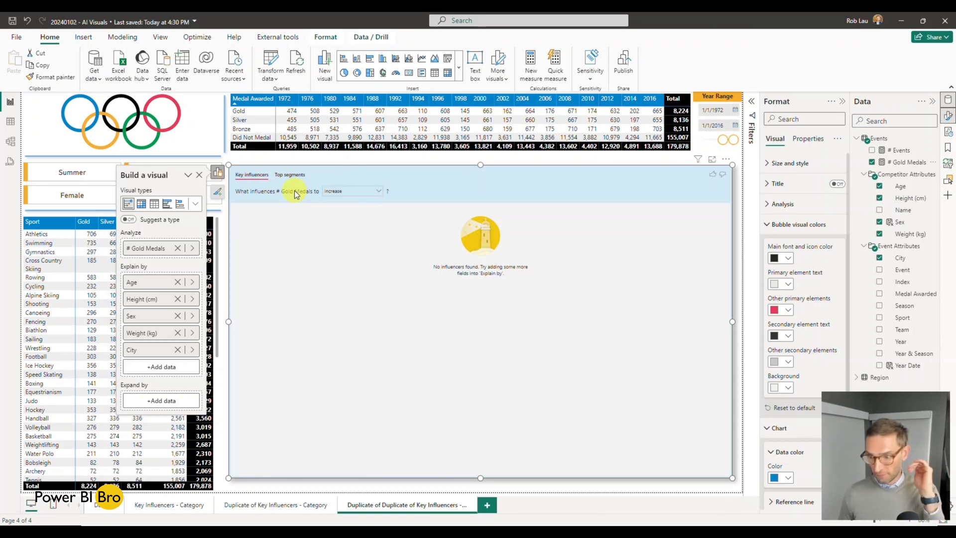
# Step: Switch the # Gold Medals analysis to Decrease and filter the page by several sports in turn, ending with Speed Skating
pyautogui.click(351, 191)
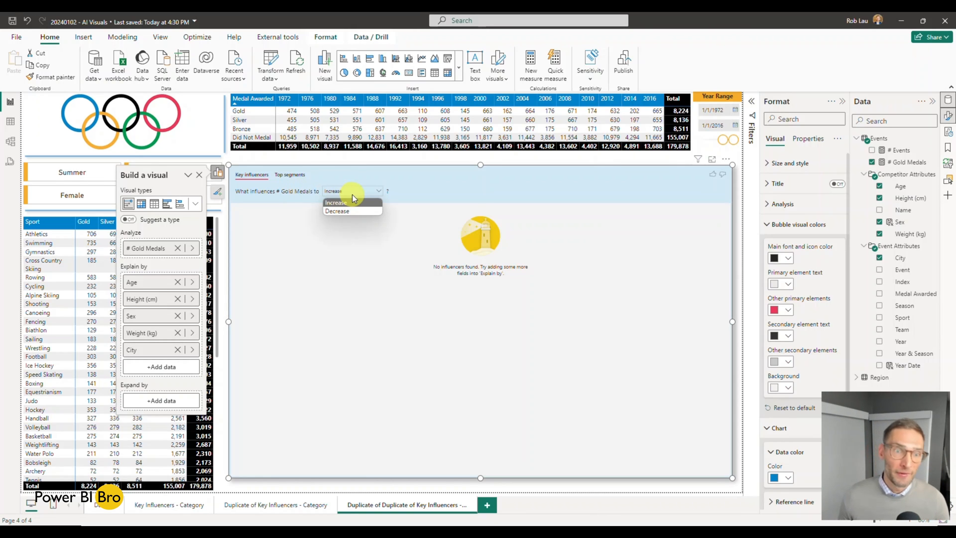
pyautogui.click(345, 209)
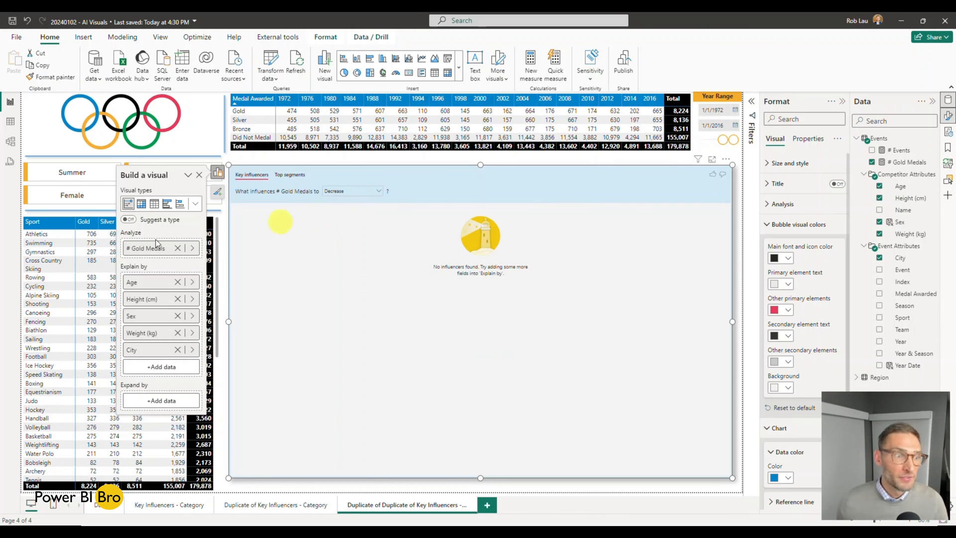
pyautogui.click(36, 263)
pyautogui.click(39, 296)
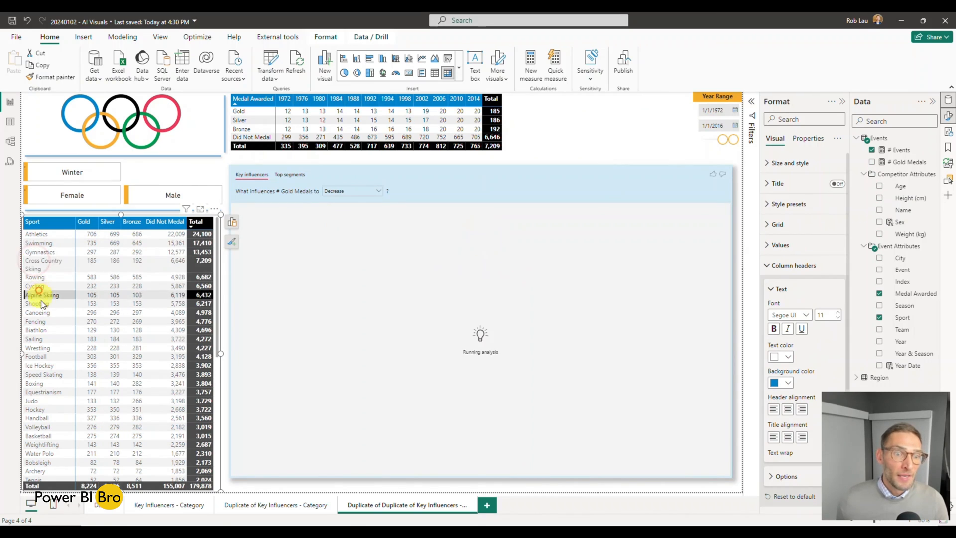
pyautogui.click(37, 329)
pyautogui.click(52, 356)
pyautogui.click(50, 374)
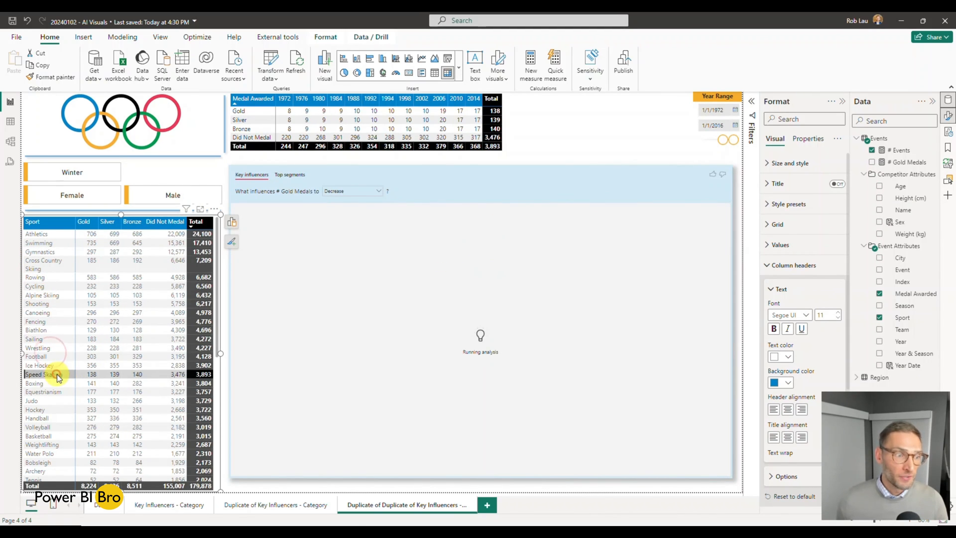
# Step: Remove Age, Height (cm), Sex and Weight (kg) from the key influencers visual's Explain by fields
pyautogui.click(232, 223)
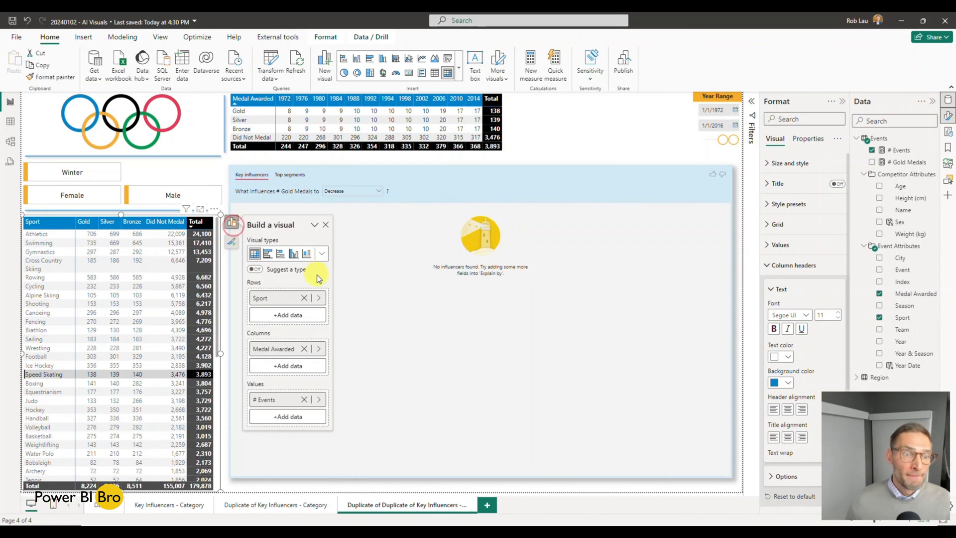
pyautogui.click(398, 274)
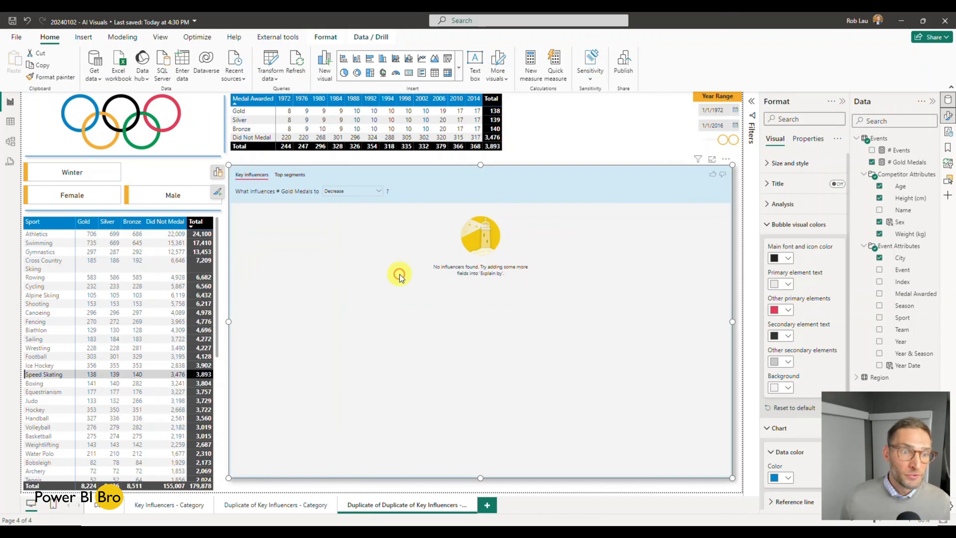
pyautogui.click(221, 173)
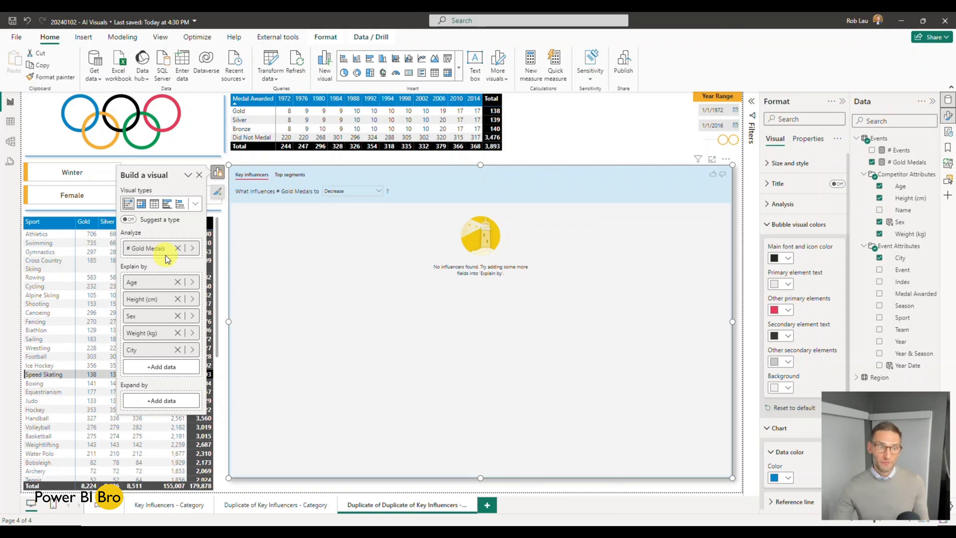
pyautogui.click(178, 282)
pyautogui.click(178, 282)
pyautogui.click(177, 282)
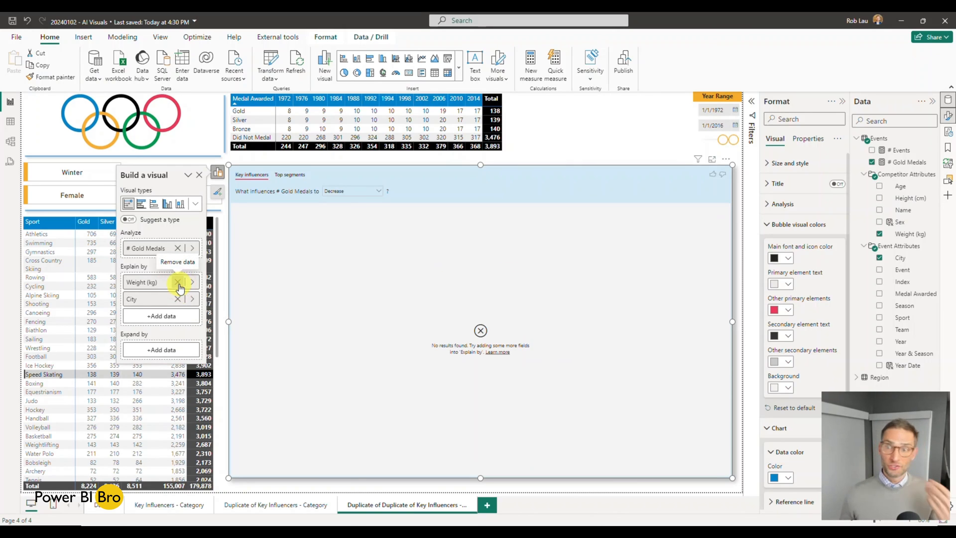
pyautogui.click(178, 282)
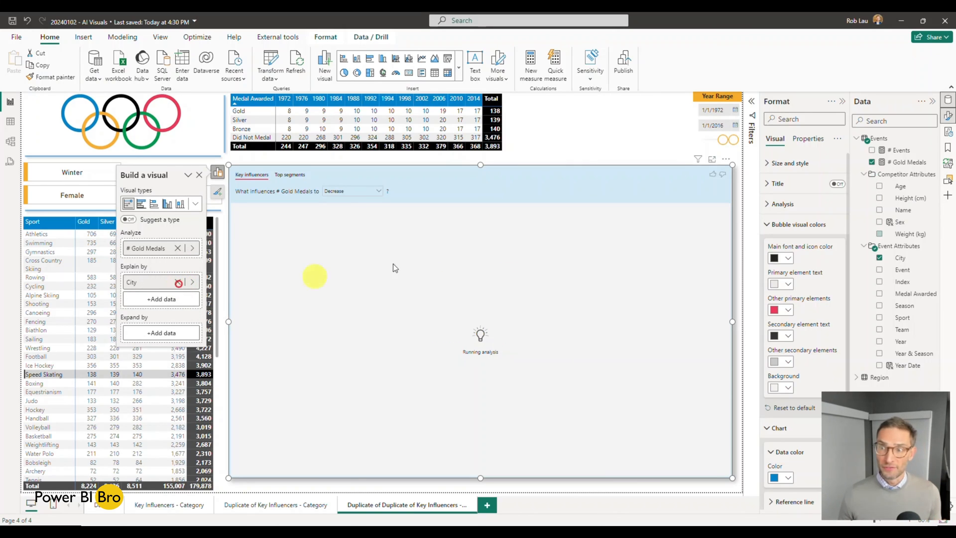
# Step: Add Event, Index and Medal Awarded to the key influencers visual's Explain by fields
pyautogui.click(880, 270)
pyautogui.click(880, 281)
pyautogui.click(879, 293)
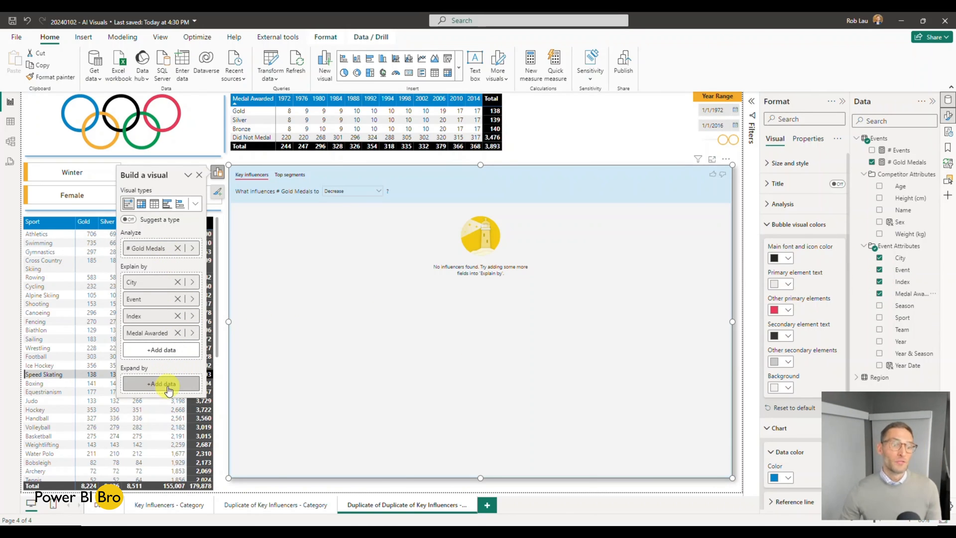
# Step: Return to the Duplicate of Key Influencers - Category page
pyautogui.click(90, 219)
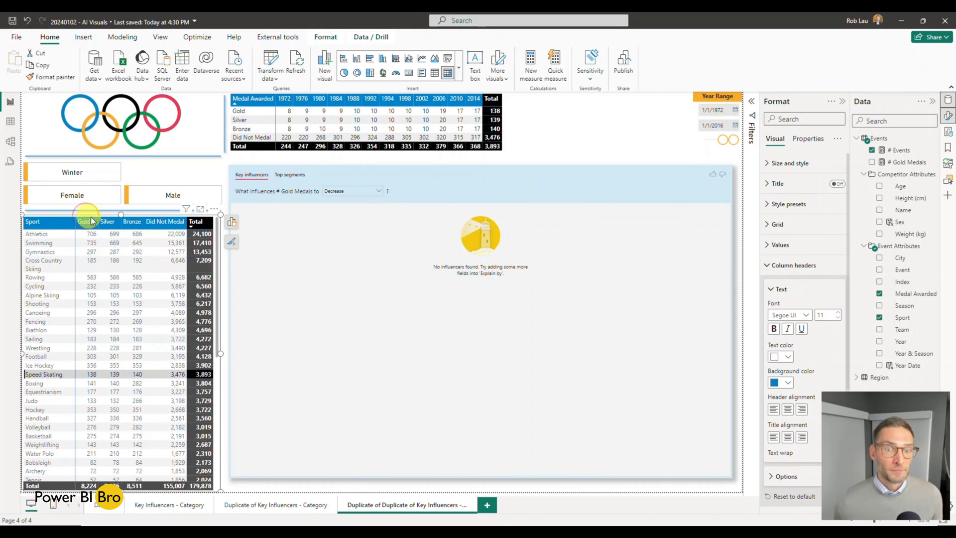
pyautogui.click(291, 507)
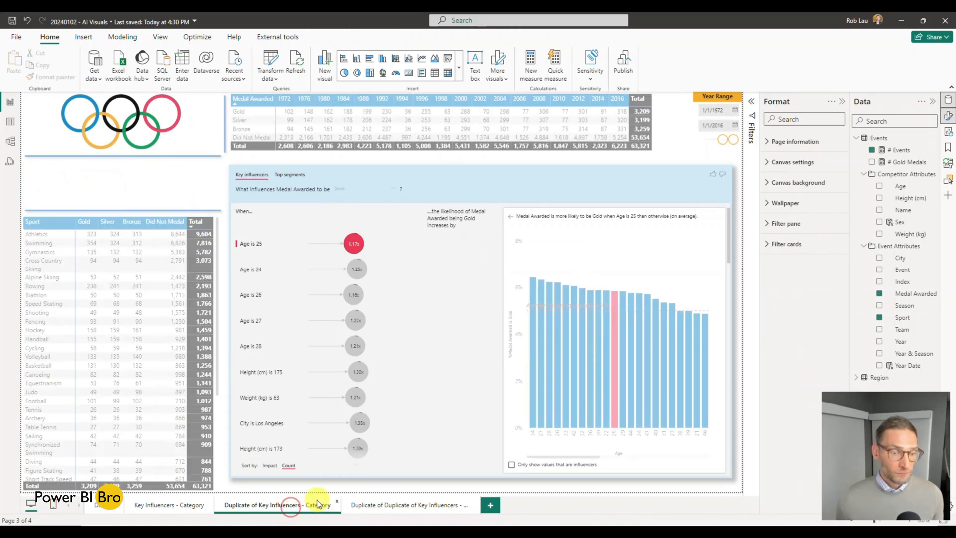